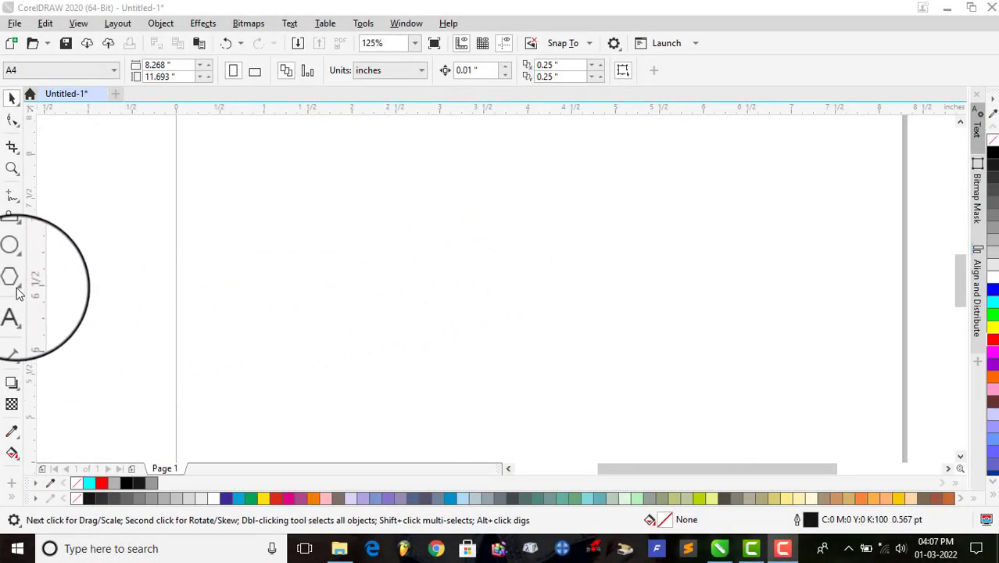
Step: Draw a five-sided polygon about 1.88 by 1.85 inches and reshape its nodes into a five-pointed star about 3.05 by 3.06 inches
click(12, 281)
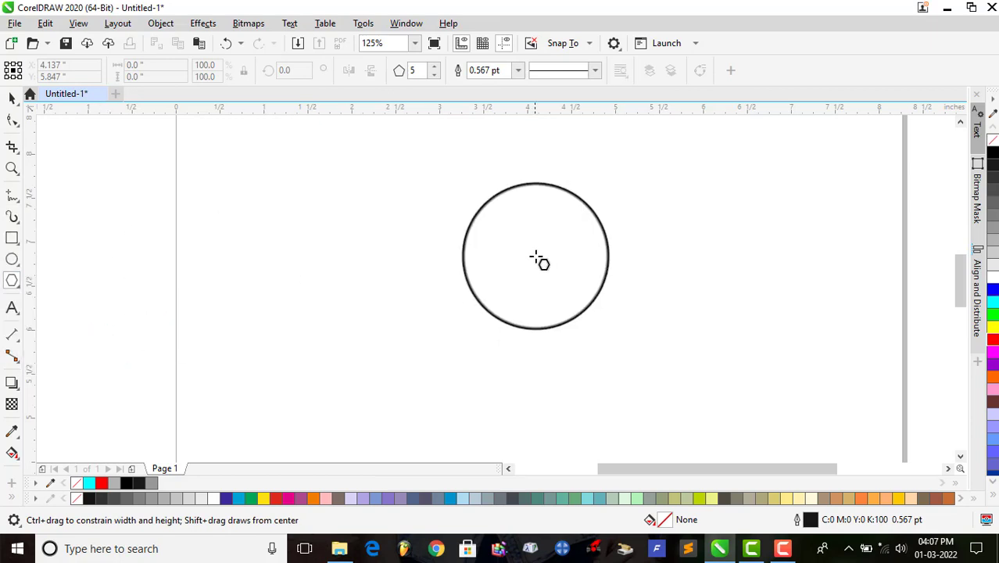
drag(417, 235, 589, 395)
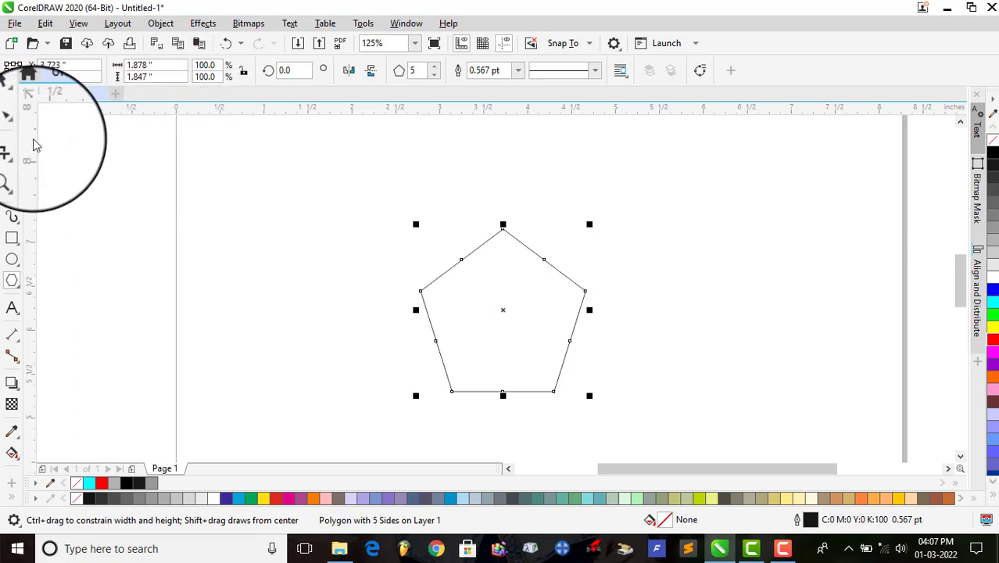
click(11, 120)
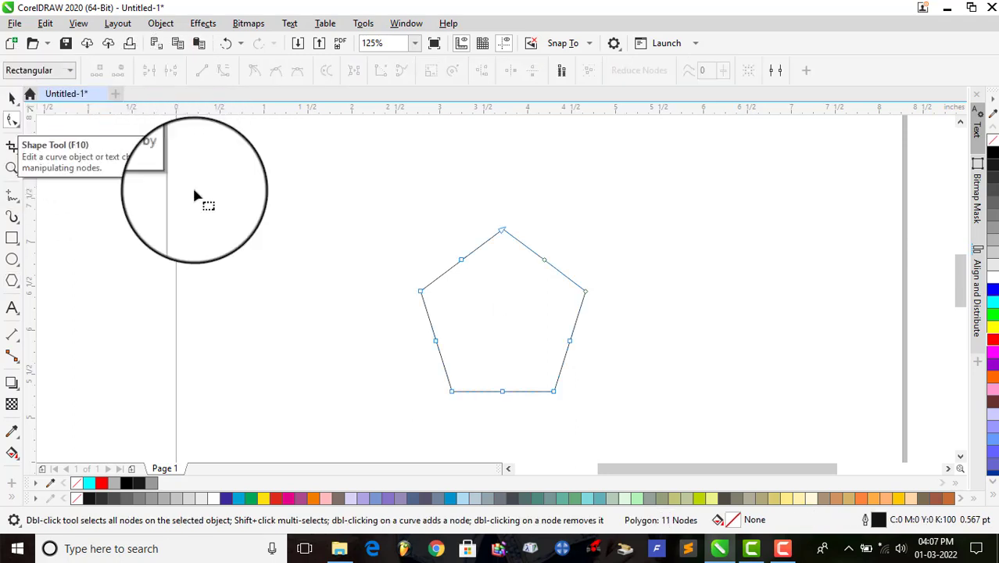
drag(462, 264, 475, 280)
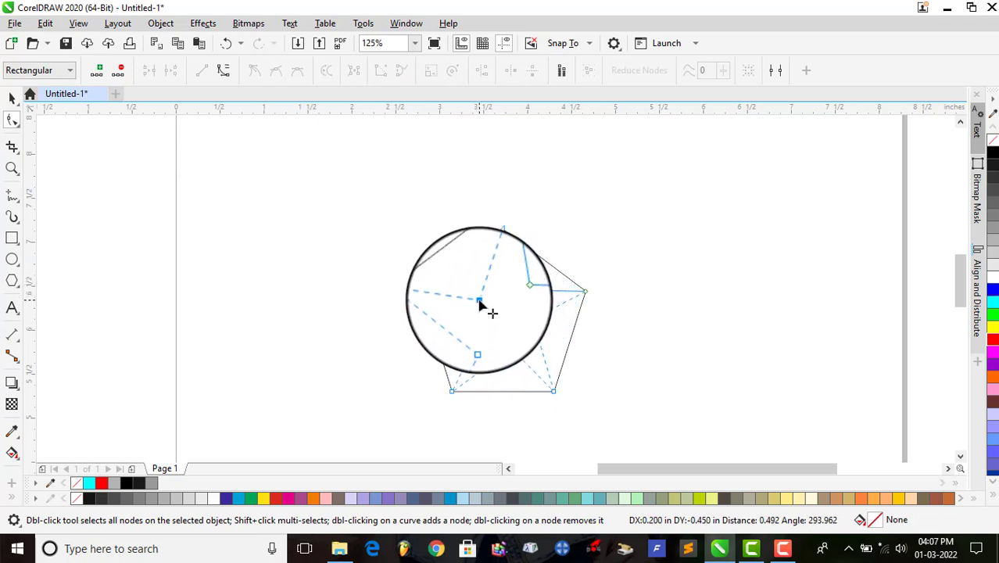
drag(479, 311, 414, 209)
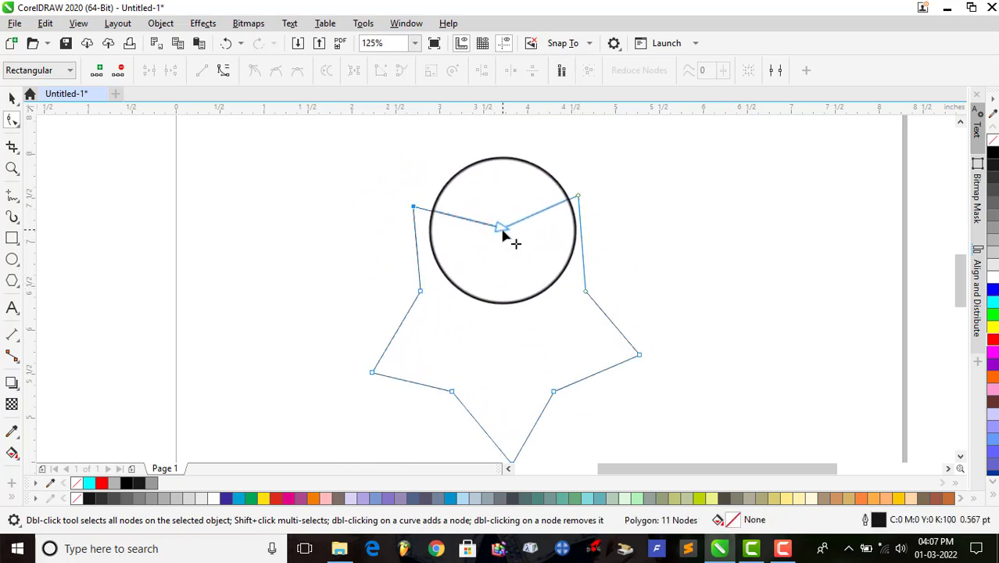
drag(504, 234, 505, 267)
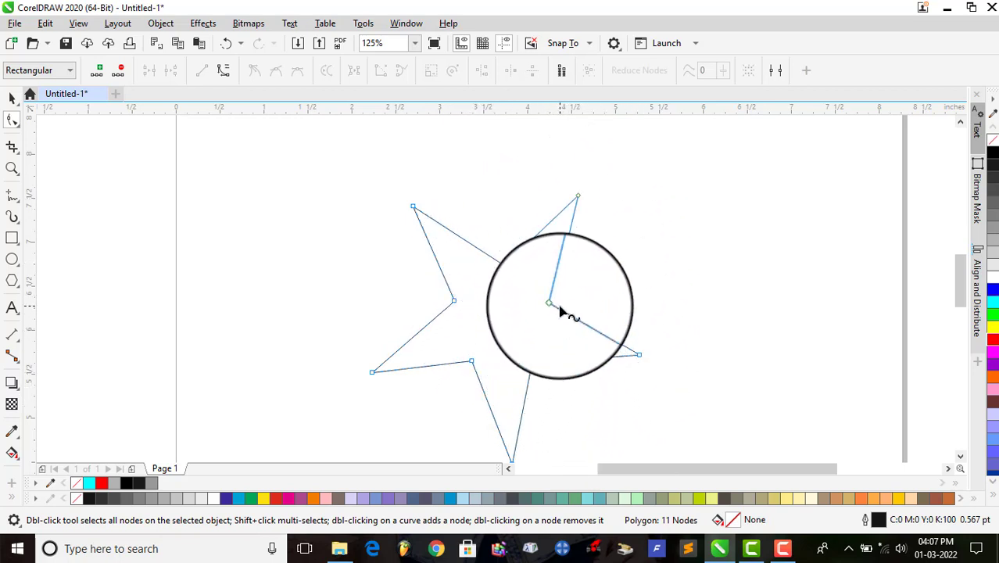
Step: Mirror the reshaped star horizontally back and forth several times
click(12, 279)
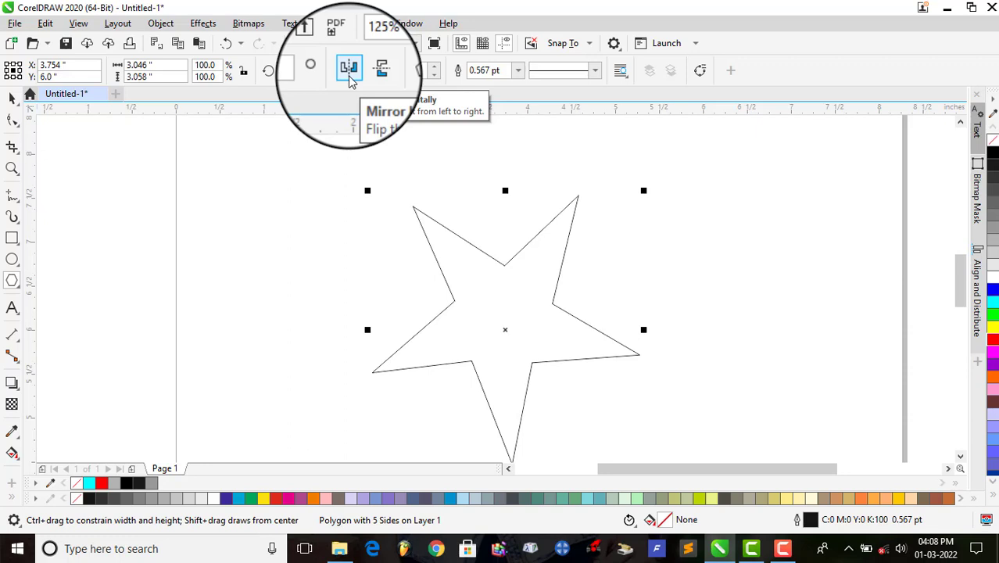
click(349, 72)
click(350, 79)
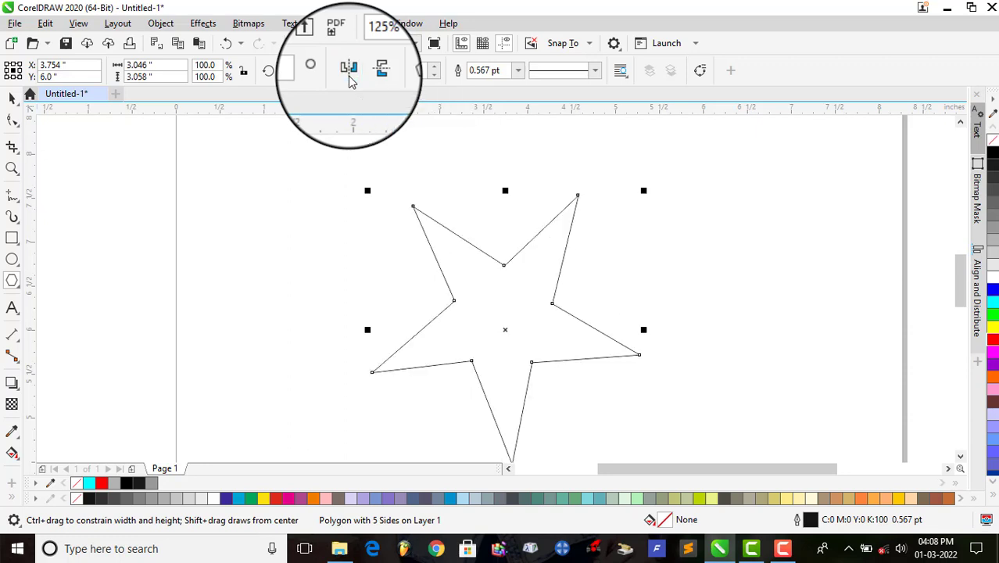
click(350, 79)
click(350, 79)
click(350, 79)
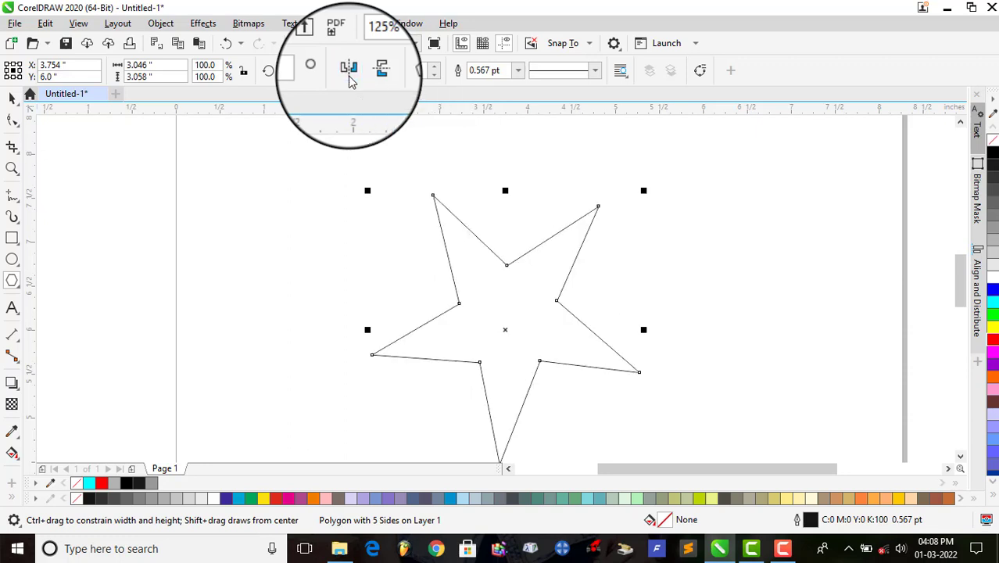
click(350, 79)
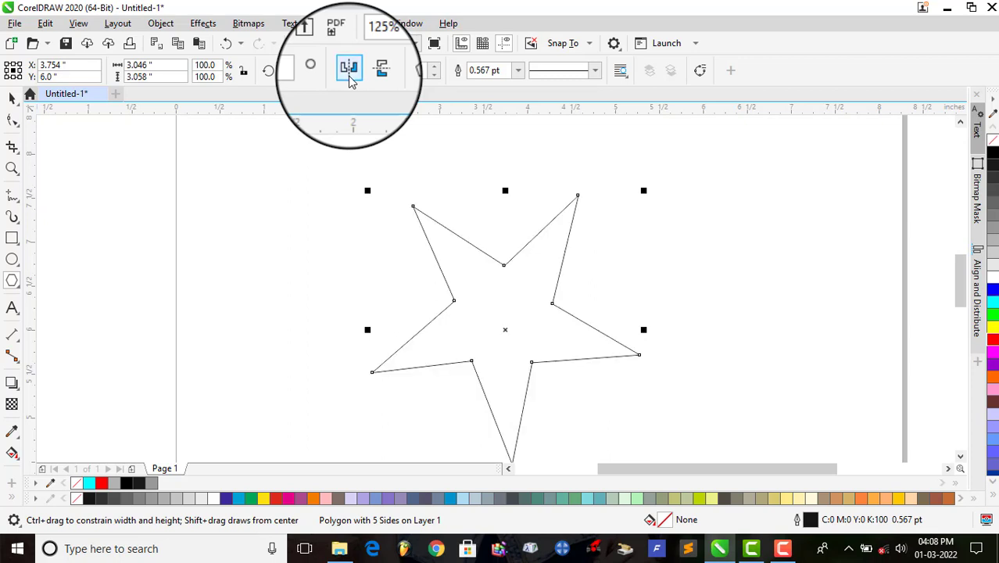
click(350, 79)
click(291, 71)
click(299, 71)
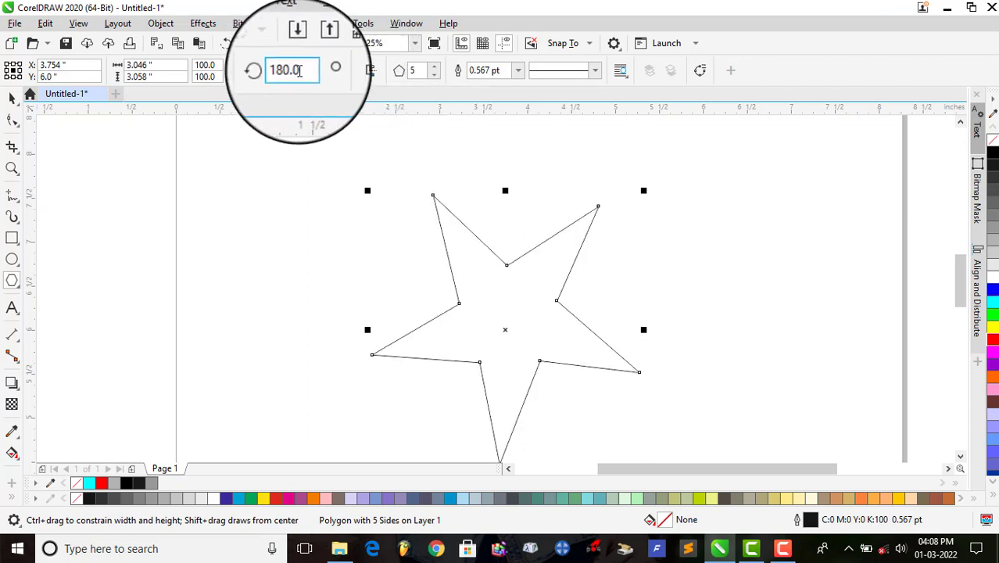
click(348, 71)
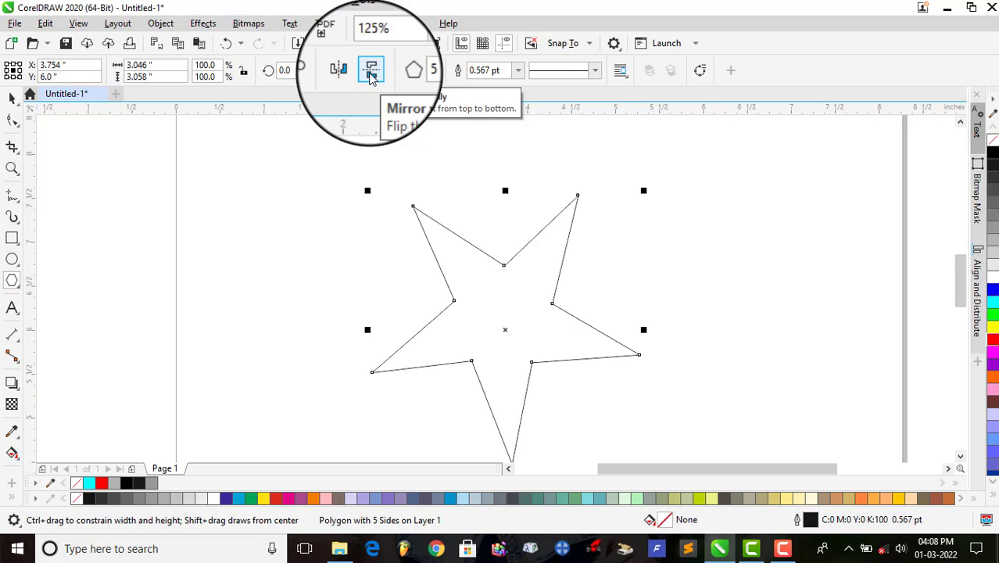
Step: Mirror the reshaped star vertically back and forth several times
click(372, 77)
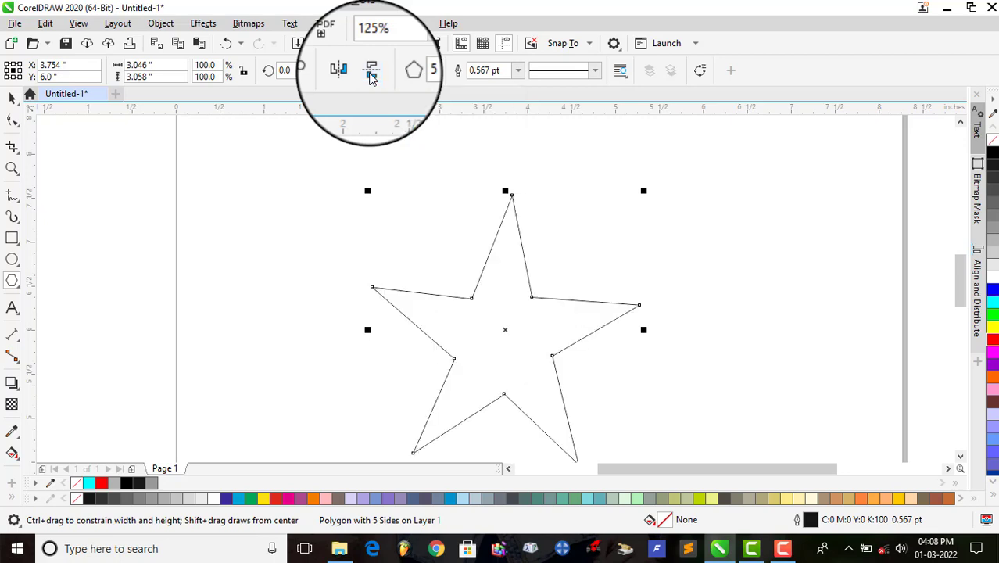
click(372, 77)
click(372, 77)
click(372, 77)
click(372, 76)
click(372, 77)
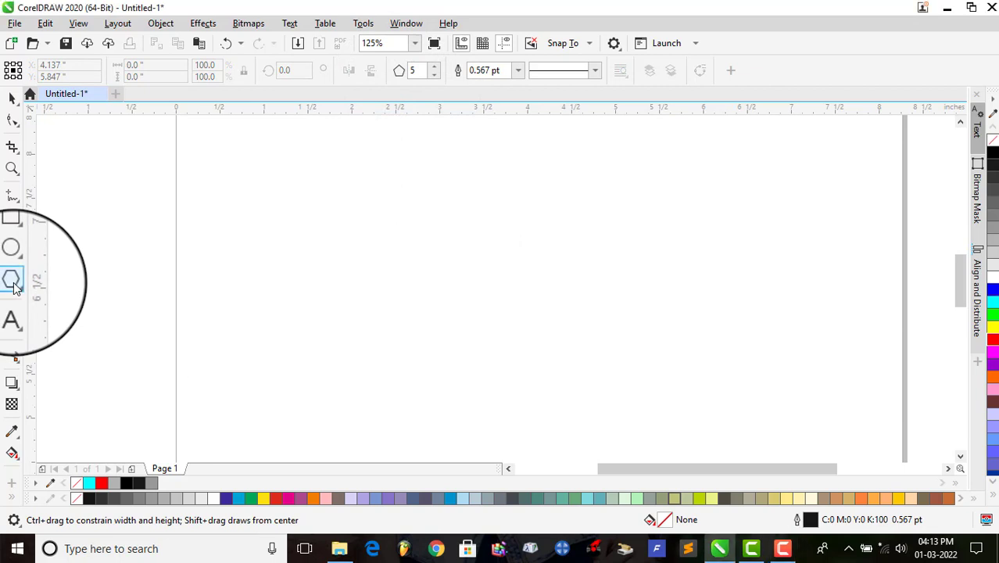
Step: Draw a five-pointed star about 1.63 by 1.65 inches with the Star tool in the middle of the page
click(14, 286)
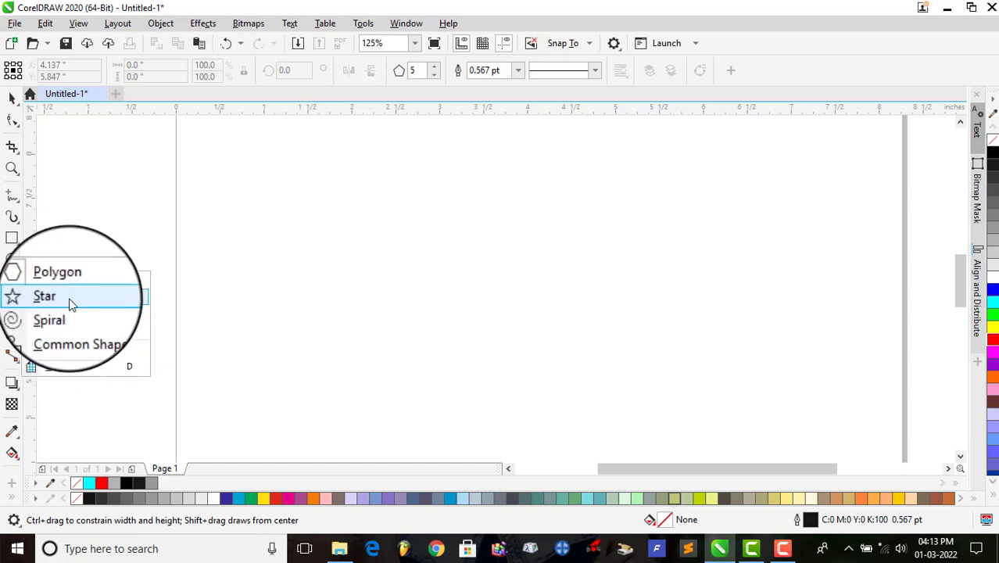
click(70, 303)
drag(398, 232, 547, 379)
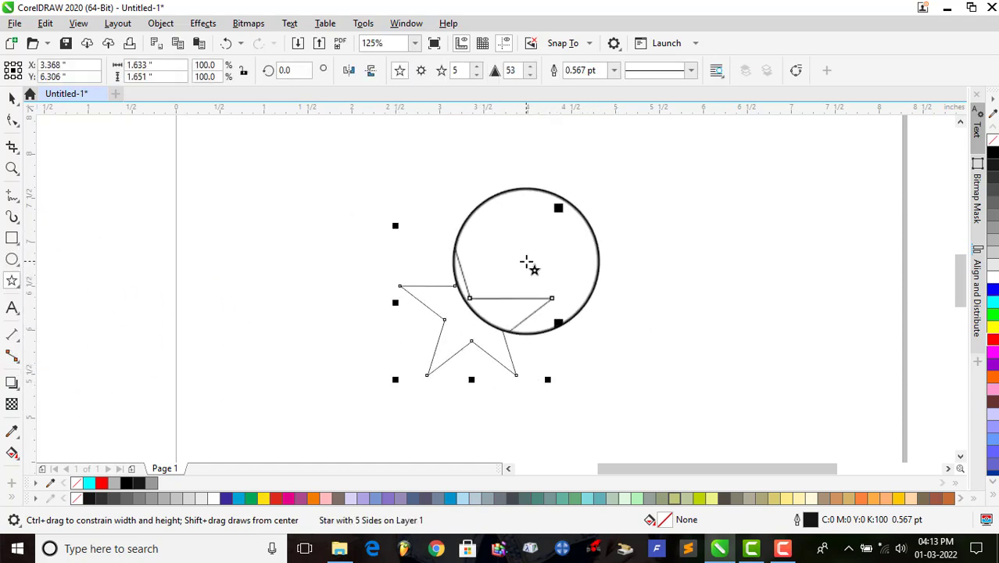
Step: Draw a complex star about 1.93 by 1.87 inches to the right of the first star and set its number of points to 7
click(421, 71)
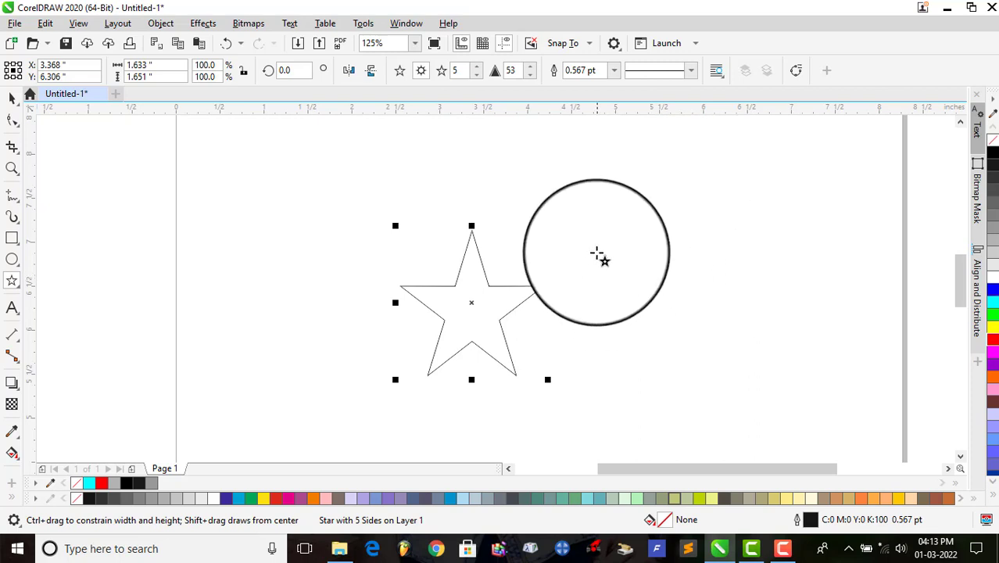
mouse_move(598, 232)
mouse_down()
mouse_move(723, 366)
mouse_move(771, 398)
mouse_up()
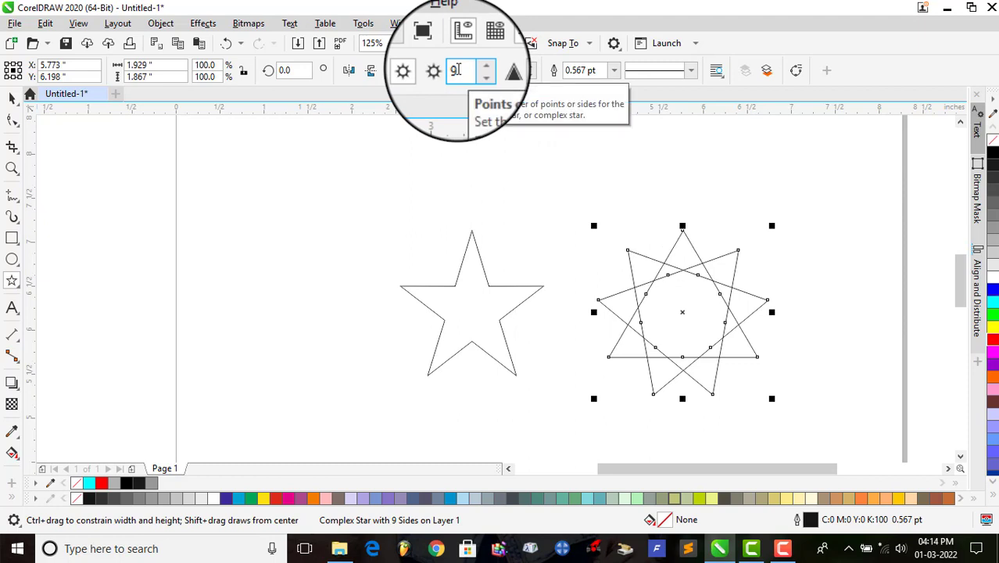
click(471, 67)
click(471, 67)
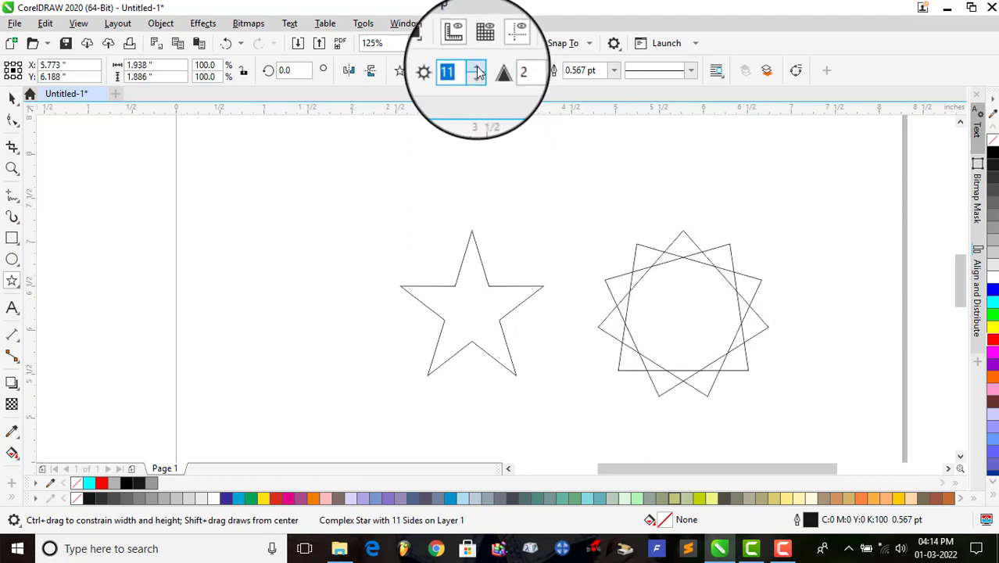
click(471, 67)
click(472, 67)
click(471, 67)
click(472, 74)
click(472, 74)
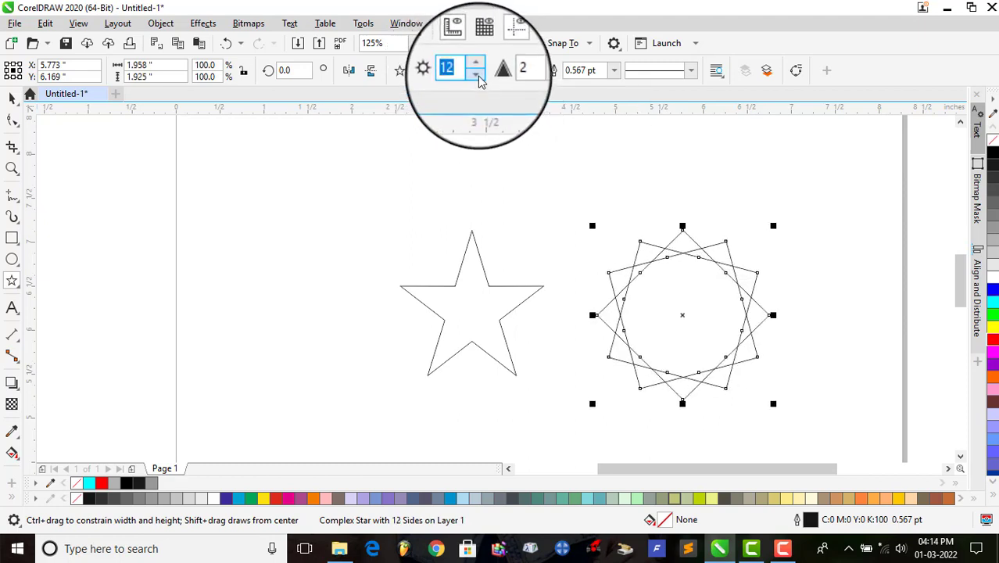
click(472, 75)
click(472, 74)
click(472, 74)
click(472, 74)
click(472, 75)
Step: Set the number of points of the plain five-pointed star to 8
click(463, 313)
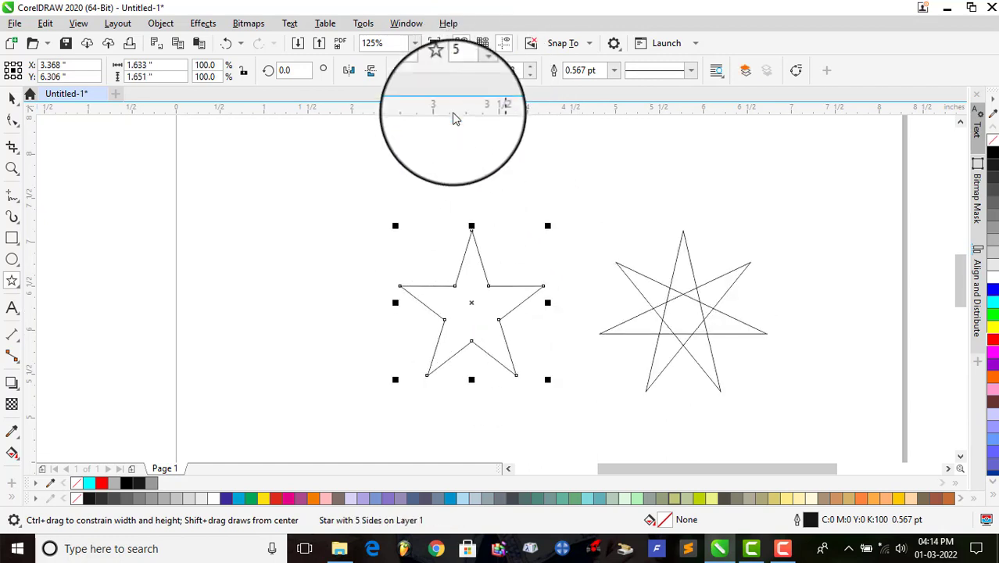
click(477, 68)
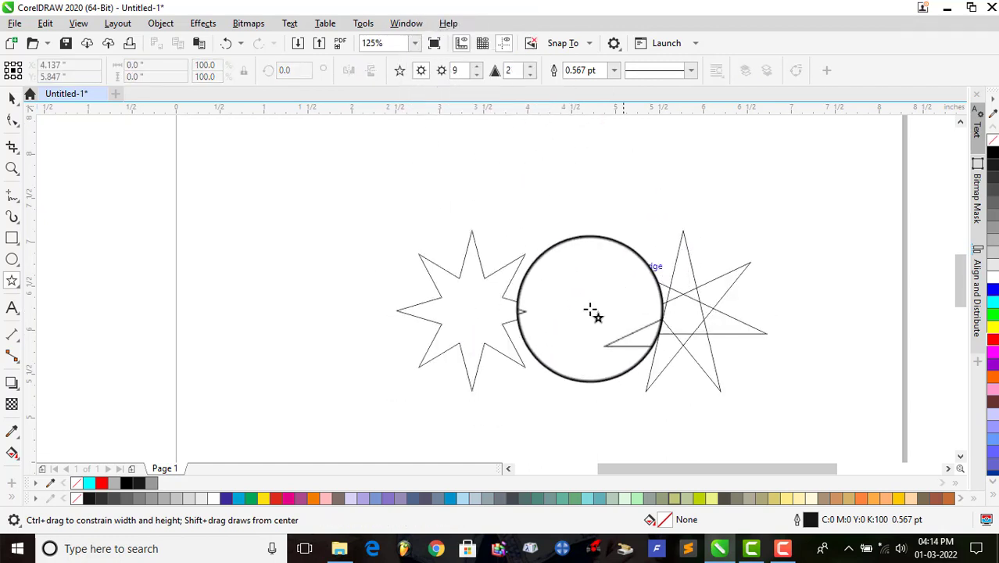
click(474, 304)
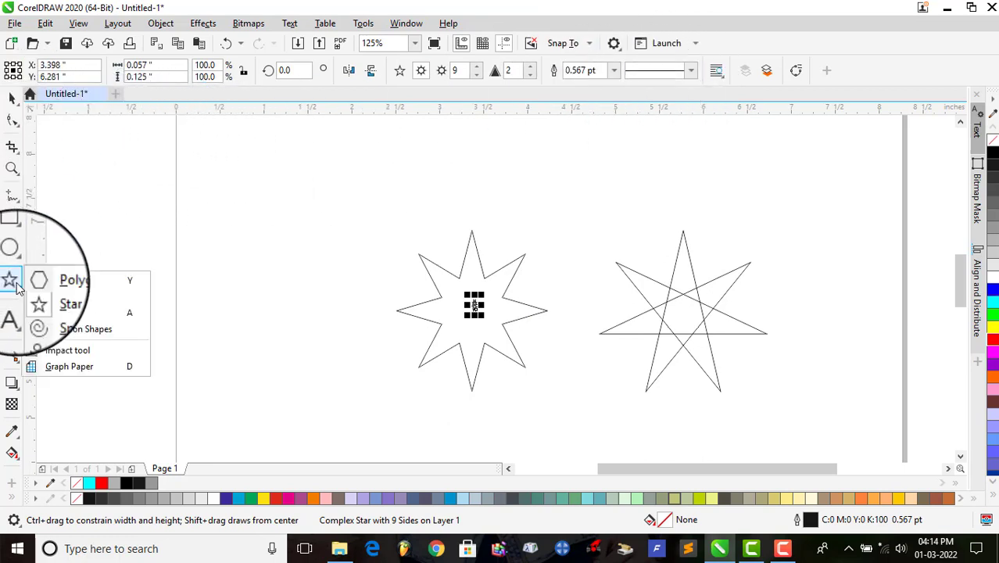
Step: Select all the stars on the page and delete them
click(74, 296)
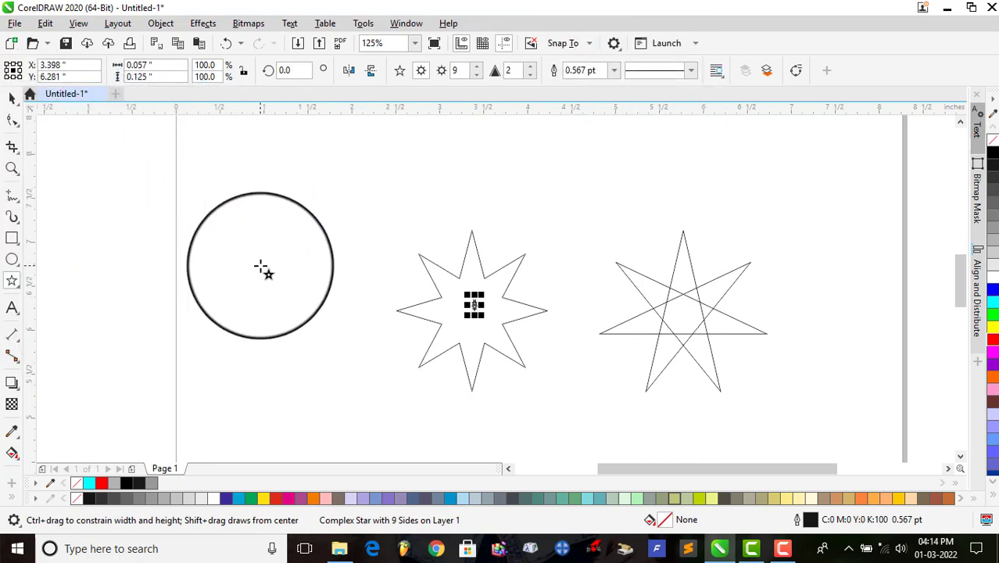
key(ctrl+a)
key(Delete)
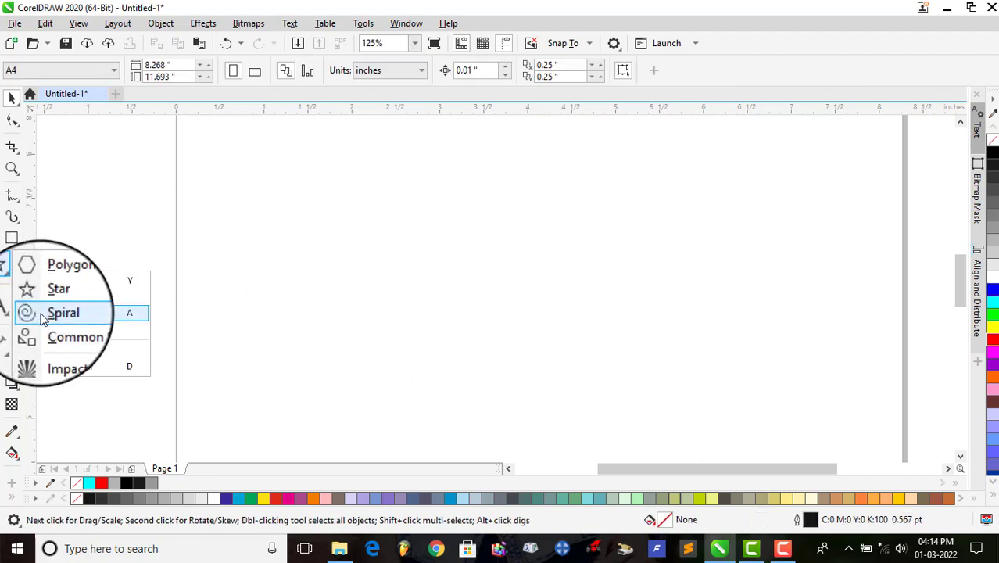
Step: Draw a logarithmic spiral with expansion factor 100 and a symmetrical spiral to its right, both with 38 revolutions
click(65, 317)
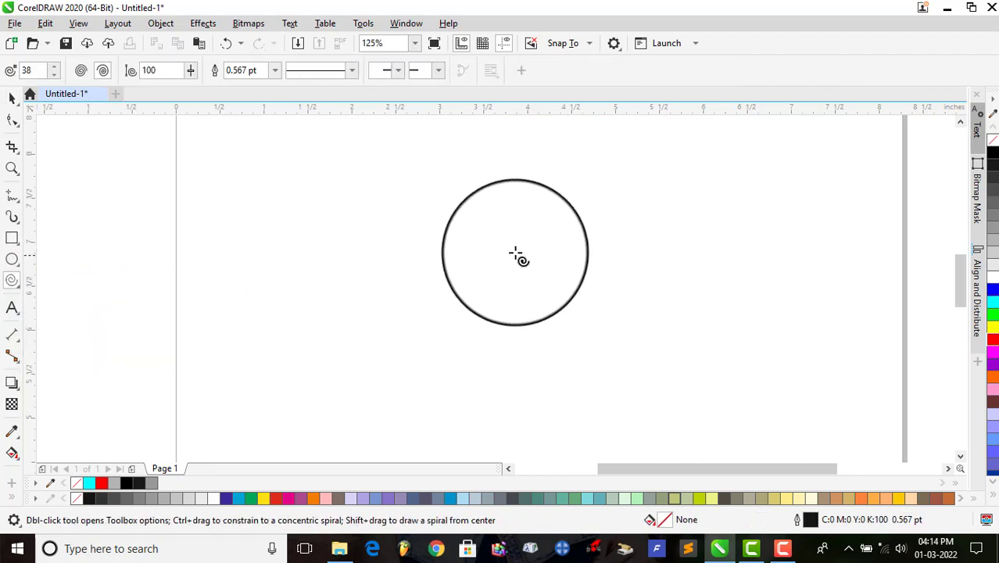
drag(402, 229, 592, 379)
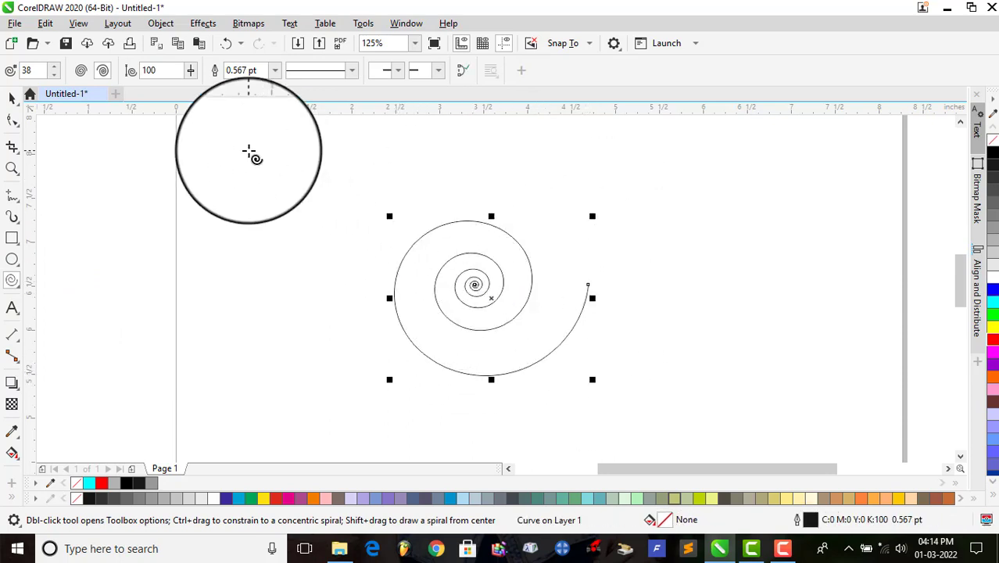
click(87, 73)
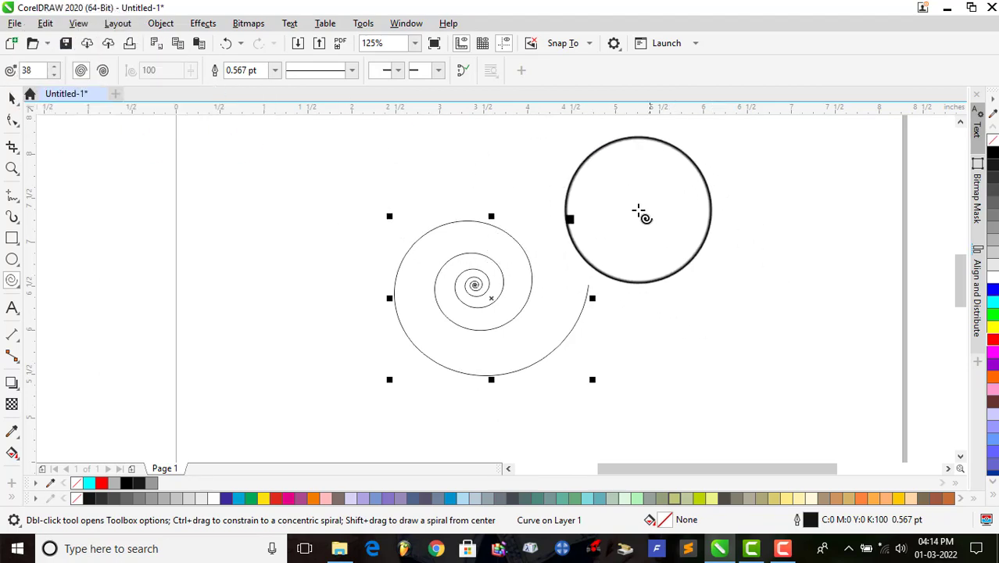
drag(641, 214, 833, 405)
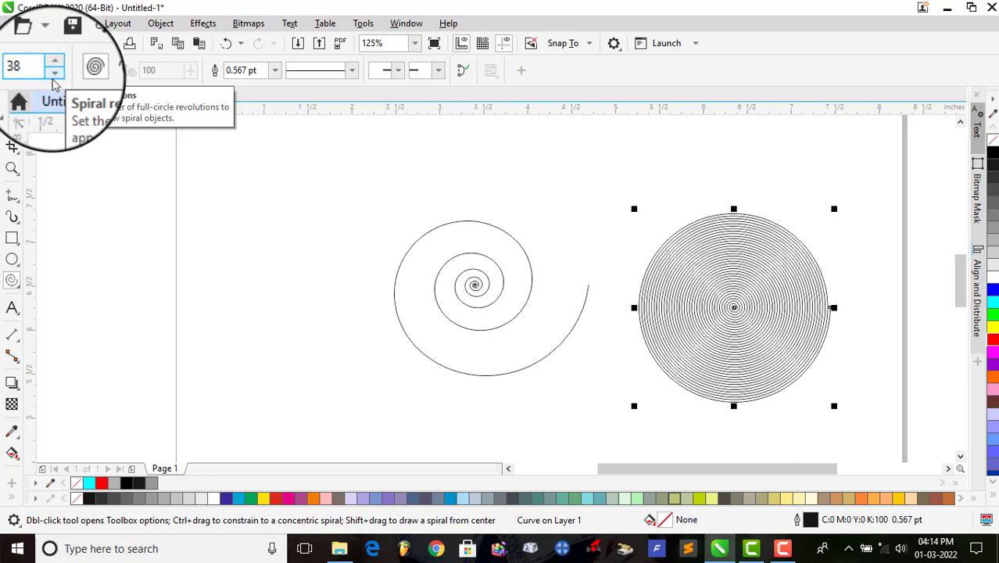
Step: Draw another symmetrical spiral with 10 revolutions, about 2.0 by 2.25 inches, to the left of the logarithmic spiral
click(55, 73)
click(55, 74)
click(55, 73)
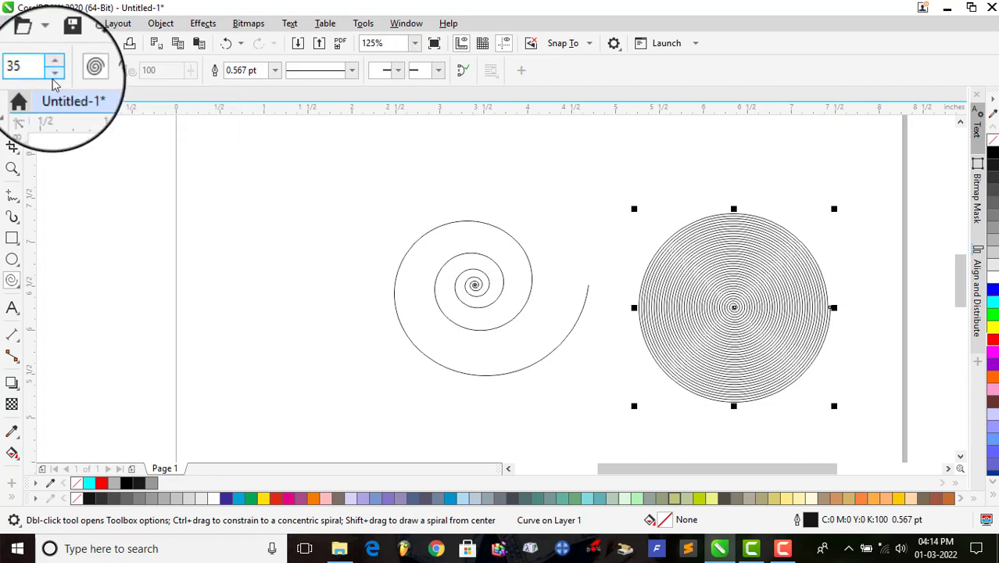
click(55, 74)
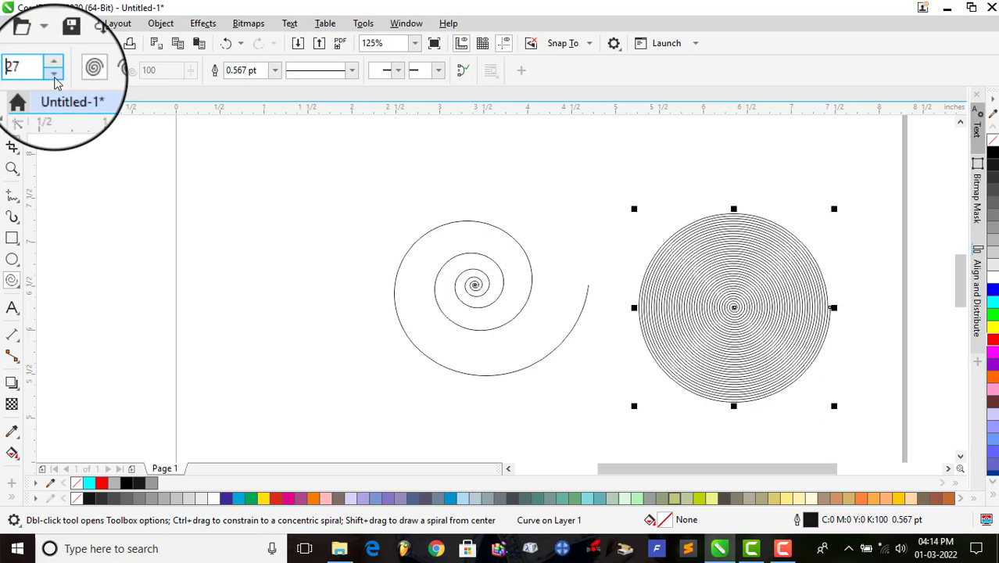
drag(37, 67, 7, 69)
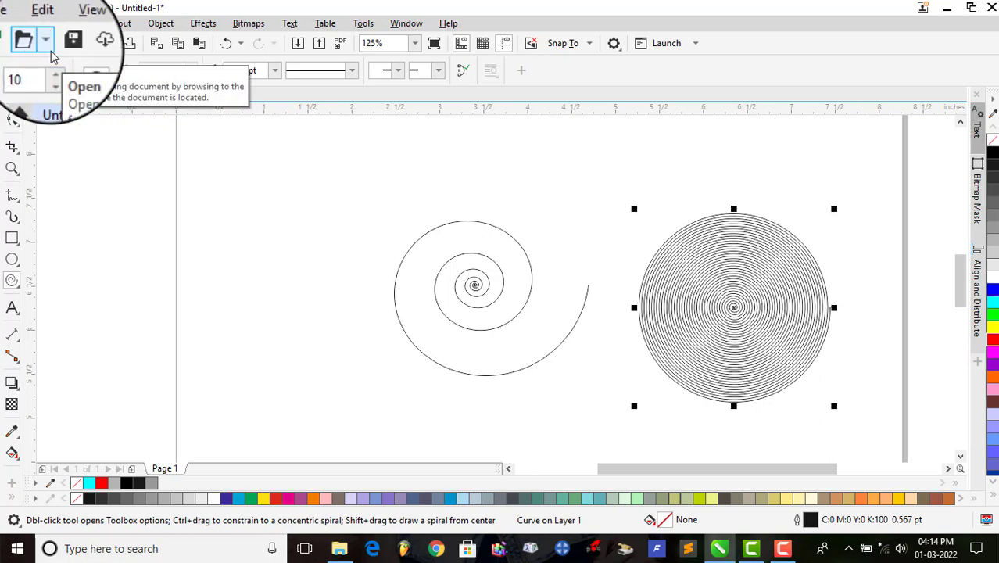
mouse_move(207, 209)
mouse_down()
mouse_move(267, 295)
mouse_move(345, 355)
mouse_move(384, 412)
mouse_up()
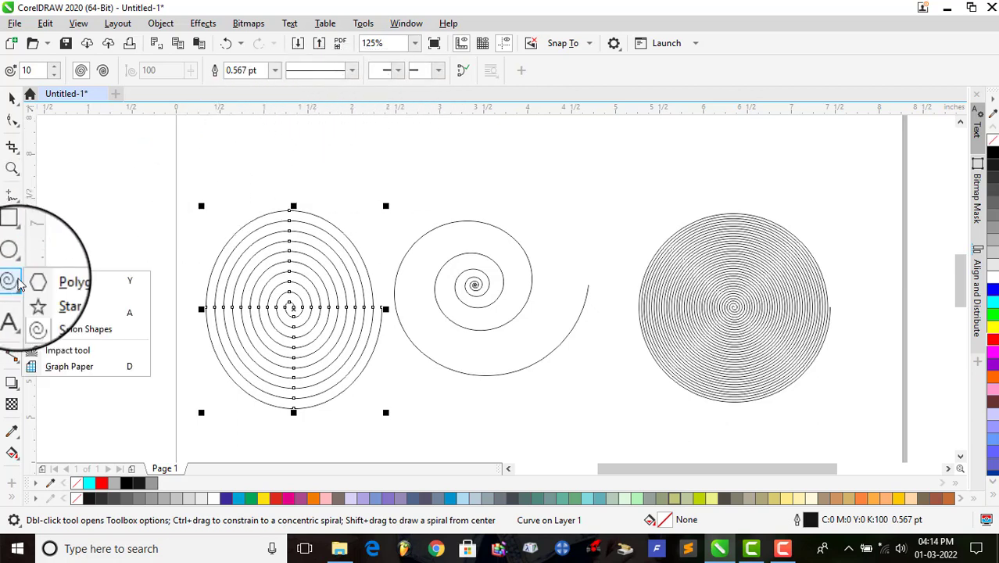
Step: Activate the Common Shapes tool and delete all the spirals from the page
click(108, 332)
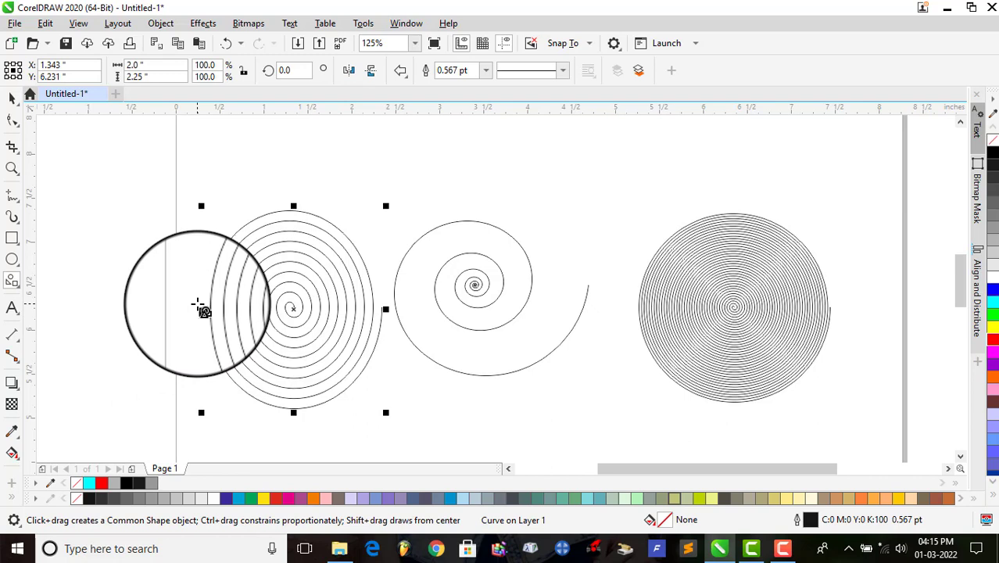
key(Delete)
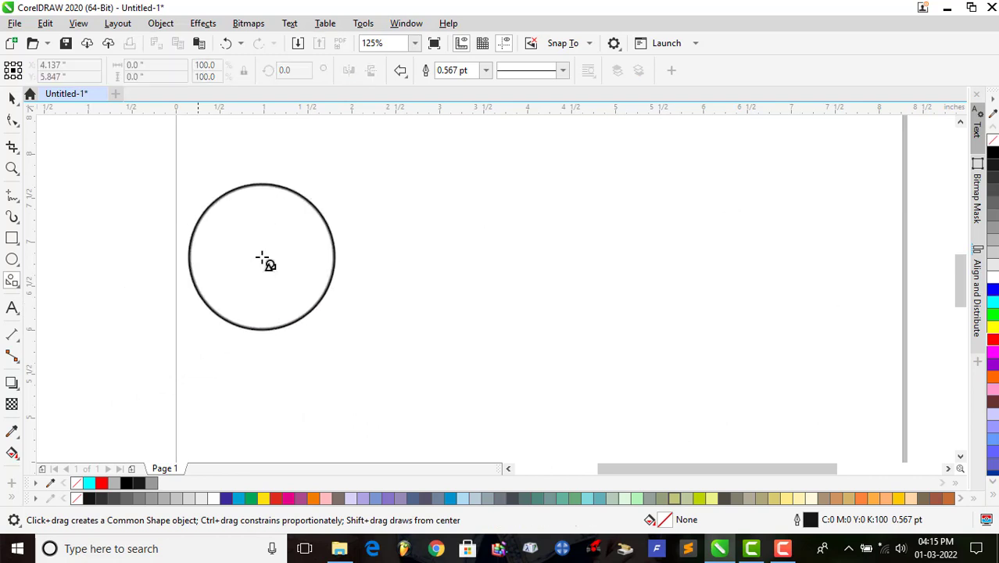
Step: Draw a left arrow about 2.7 by 2.1 inches and a banner about 2.1 by 1.0 inches beside it, adjusting the banner's centre panel
drag(407, 233, 656, 404)
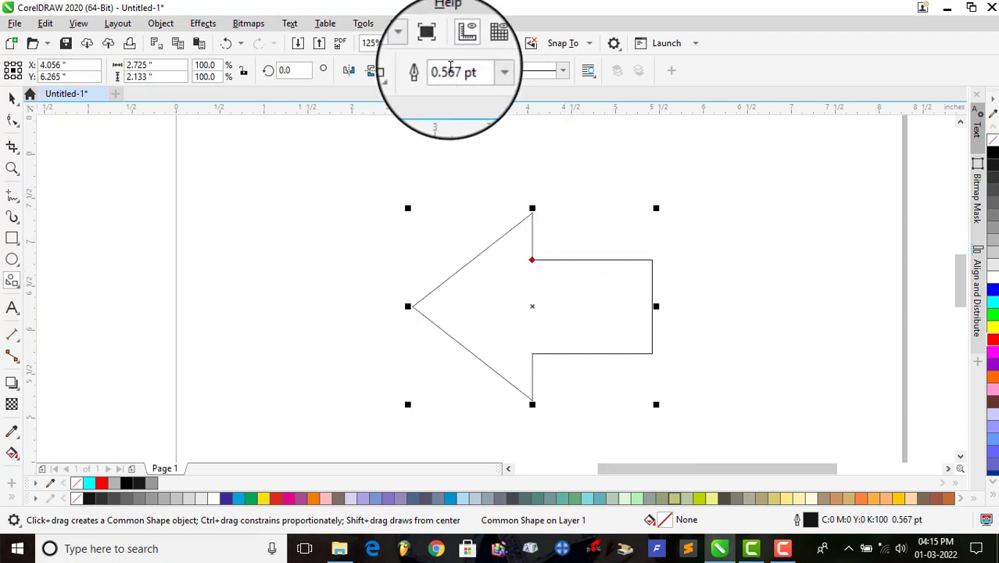
click(399, 70)
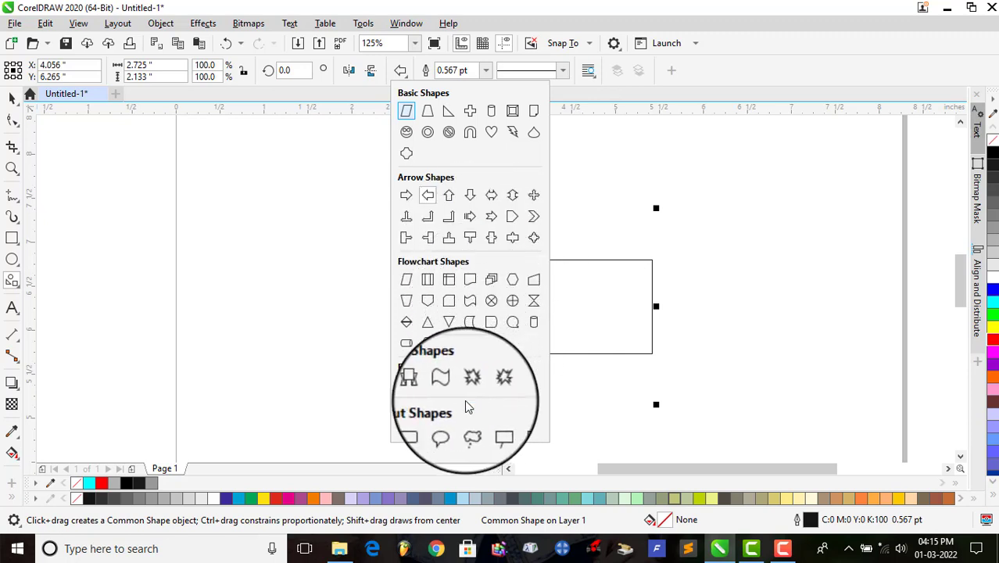
click(405, 385)
mouse_move(200, 221)
mouse_down()
mouse_move(340, 341)
mouse_move(390, 330)
mouse_move(391, 316)
mouse_up()
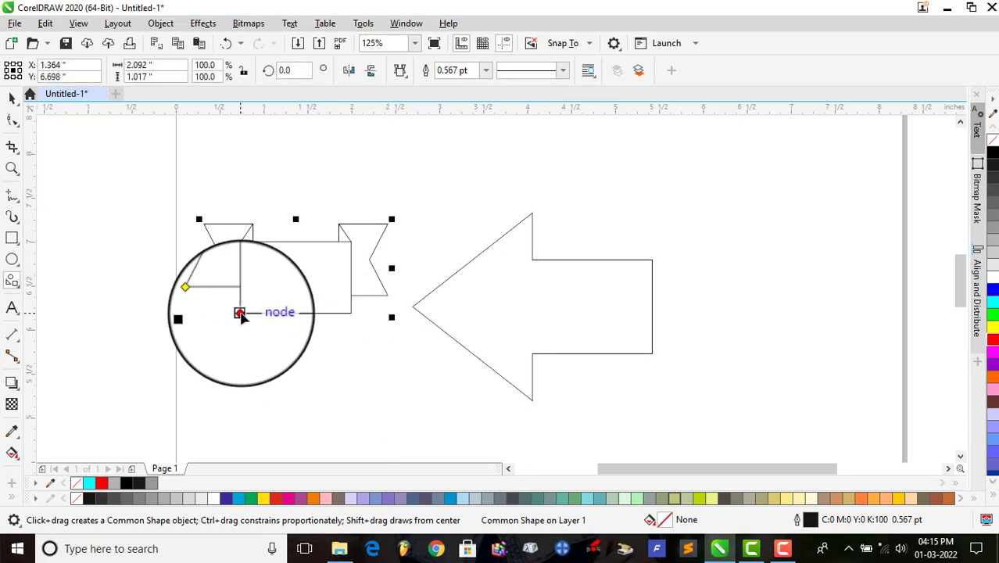
mouse_move(241, 315)
mouse_down()
mouse_move(268, 285)
mouse_move(282, 304)
mouse_move(235, 311)
mouse_up()
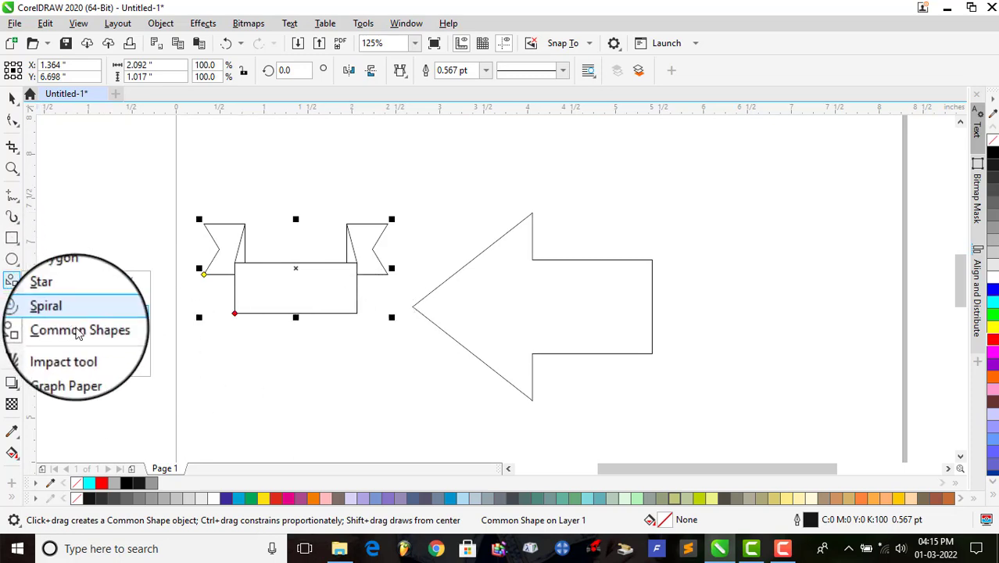
Step: Select both the banner and the arrow and delete them from the page
click(66, 356)
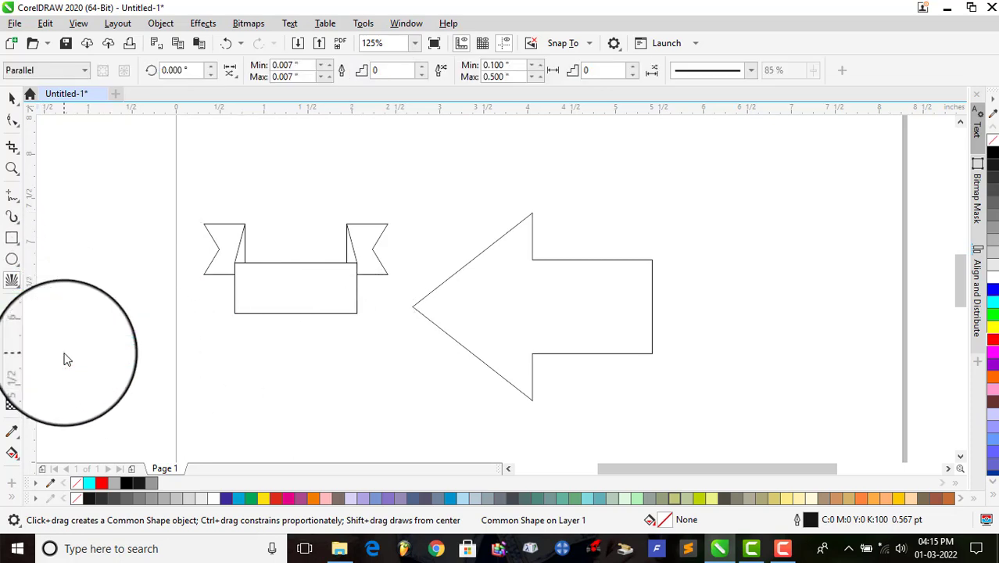
key(space)
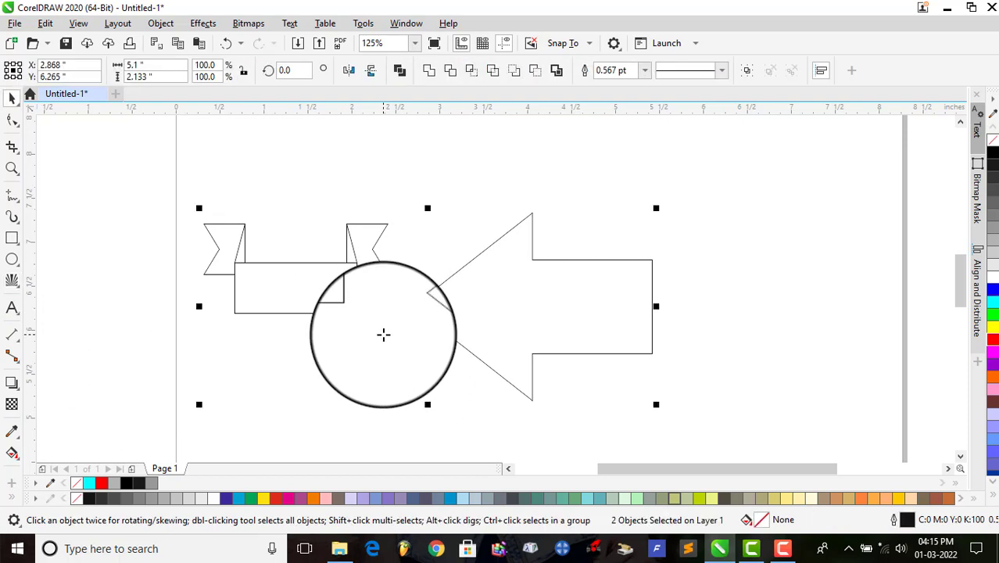
key(Delete)
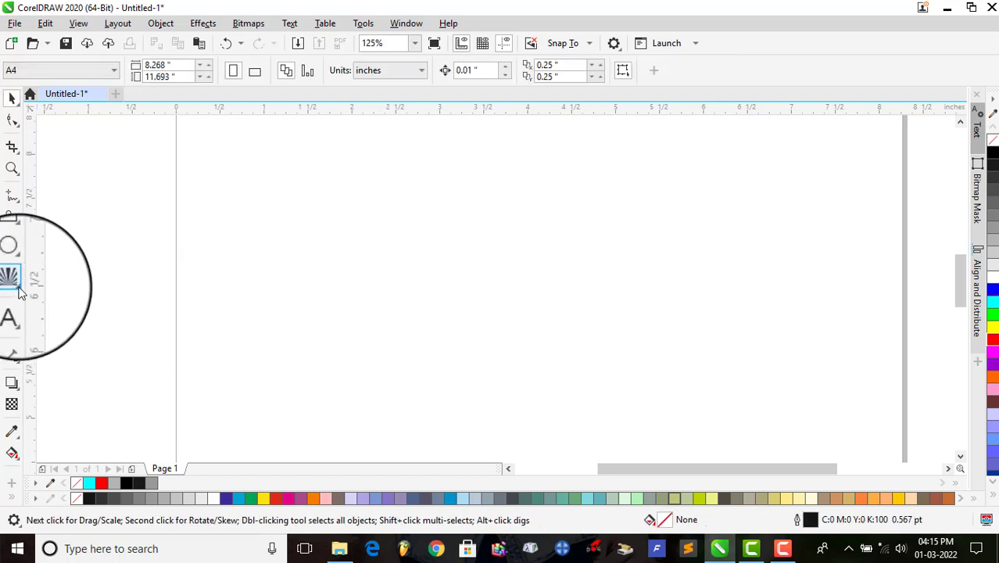
Step: Draw a Parallel effect with the Impact tool, about 2.5 by 2.0 inches, in the middle of the page
click(20, 291)
click(90, 351)
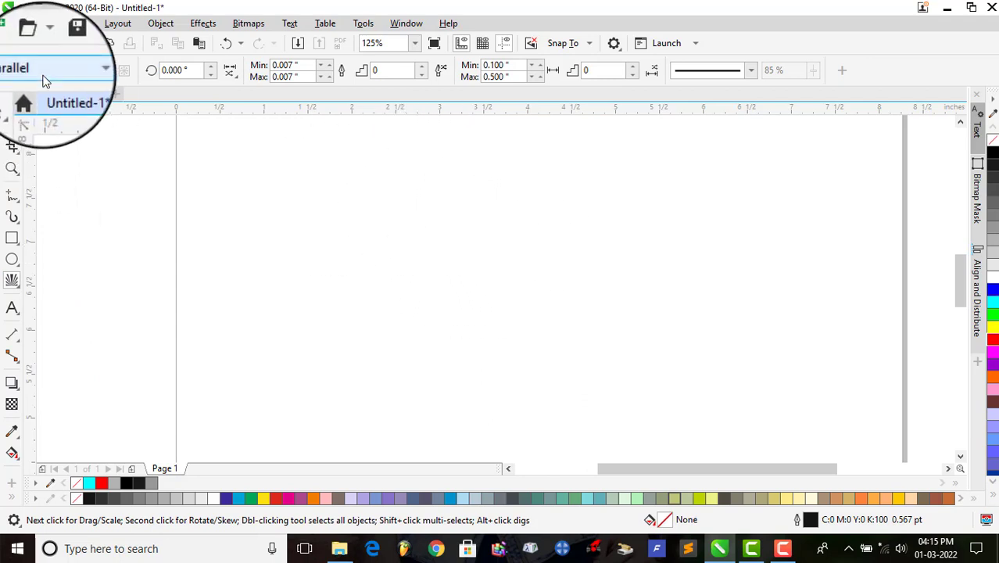
click(44, 81)
click(32, 96)
drag(406, 200, 623, 379)
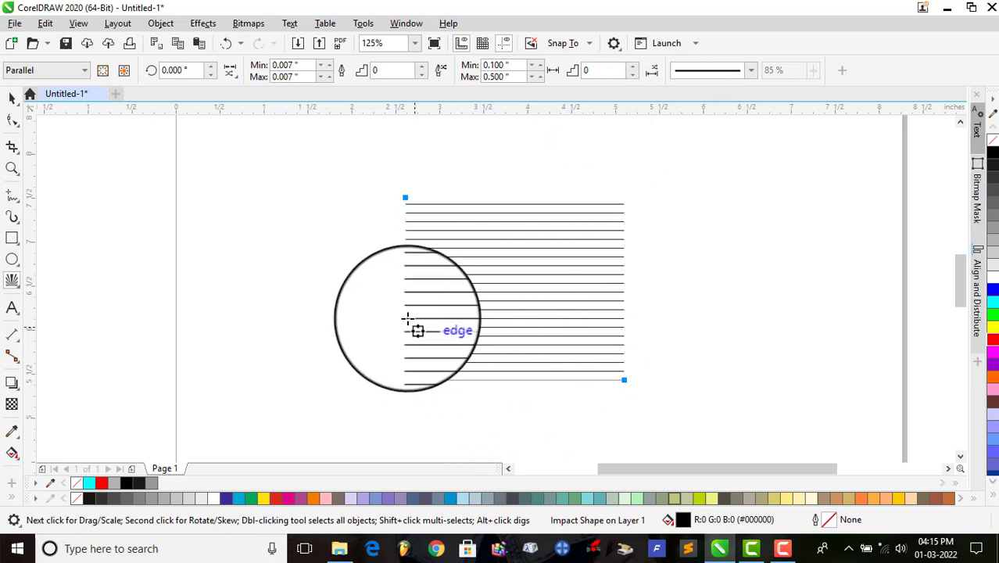
Step: Switch the impact effect's style to Radial and back to Parallel
click(45, 69)
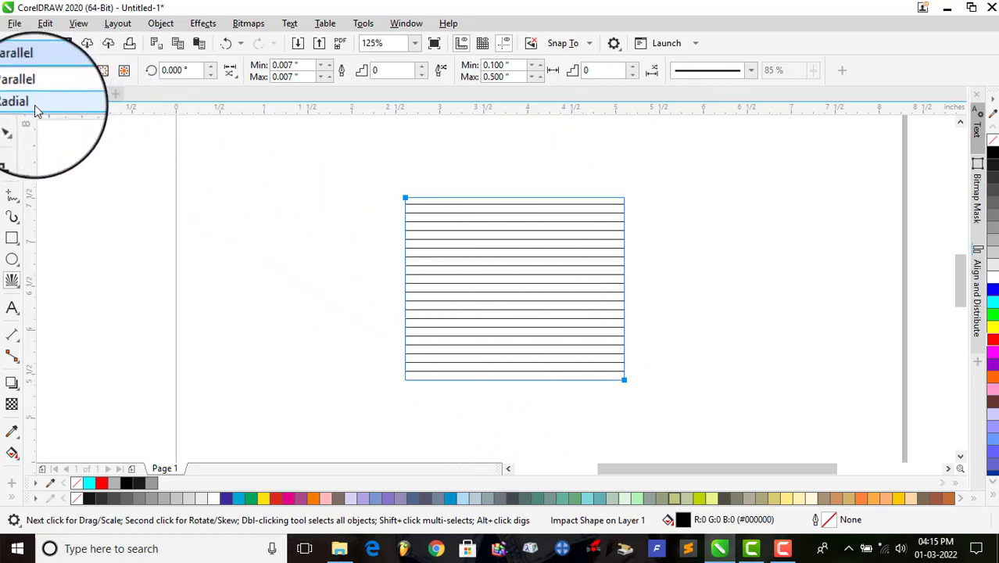
click(35, 105)
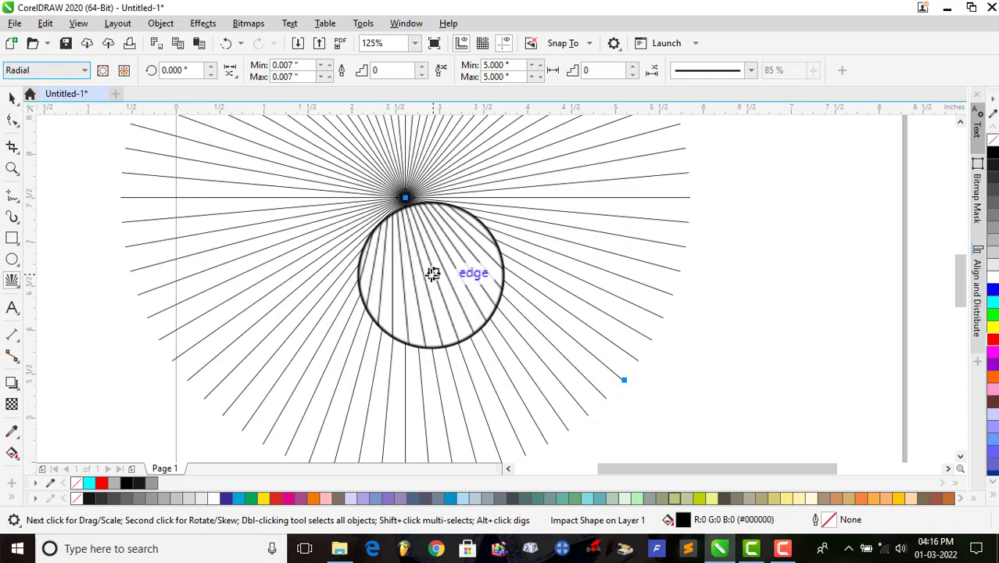
click(45, 69)
click(35, 83)
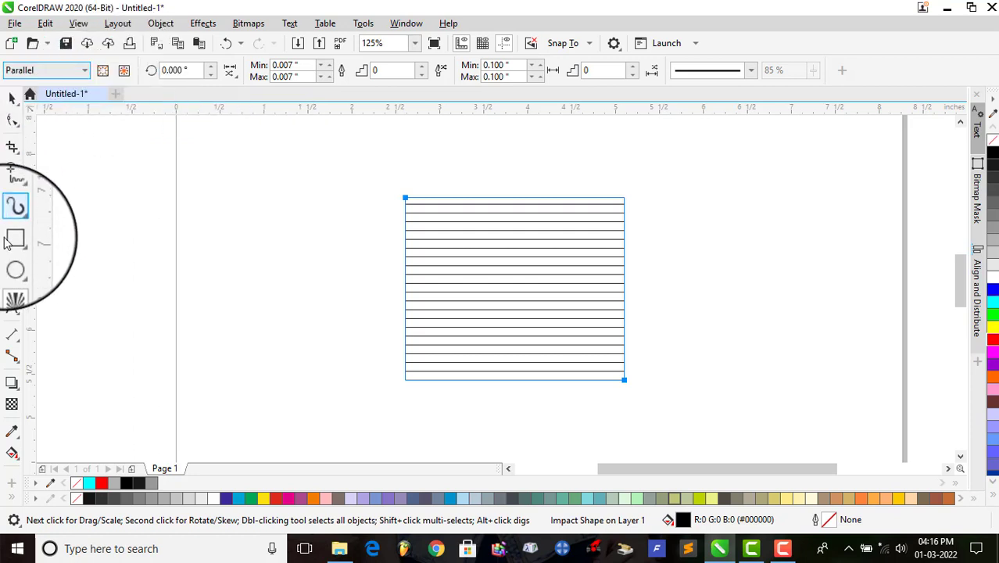
Step: Draw an ellipse about 1.5 by 1.4 inches over the parallel lines and reselect the lines with the Impact tool
click(13, 260)
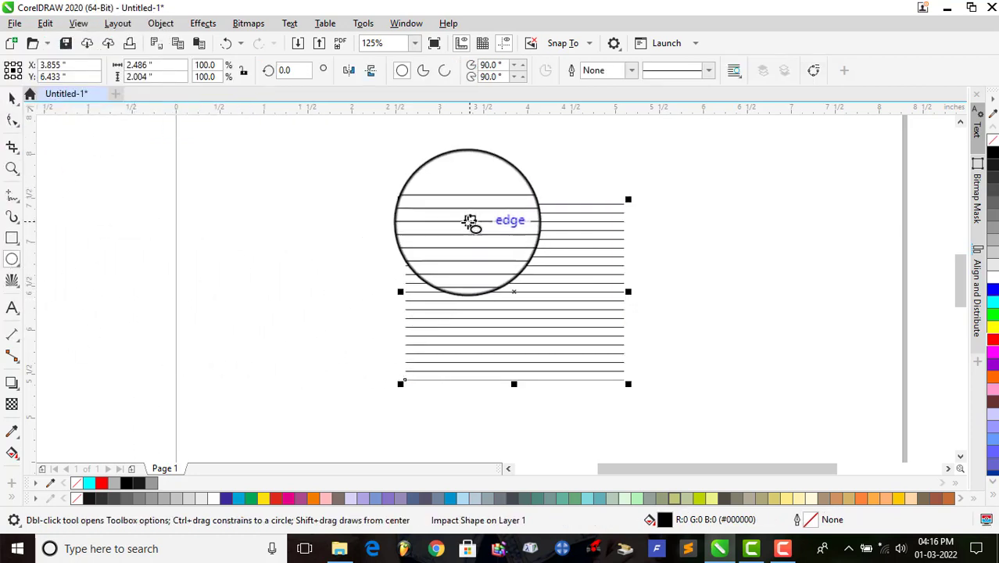
drag(460, 230, 589, 354)
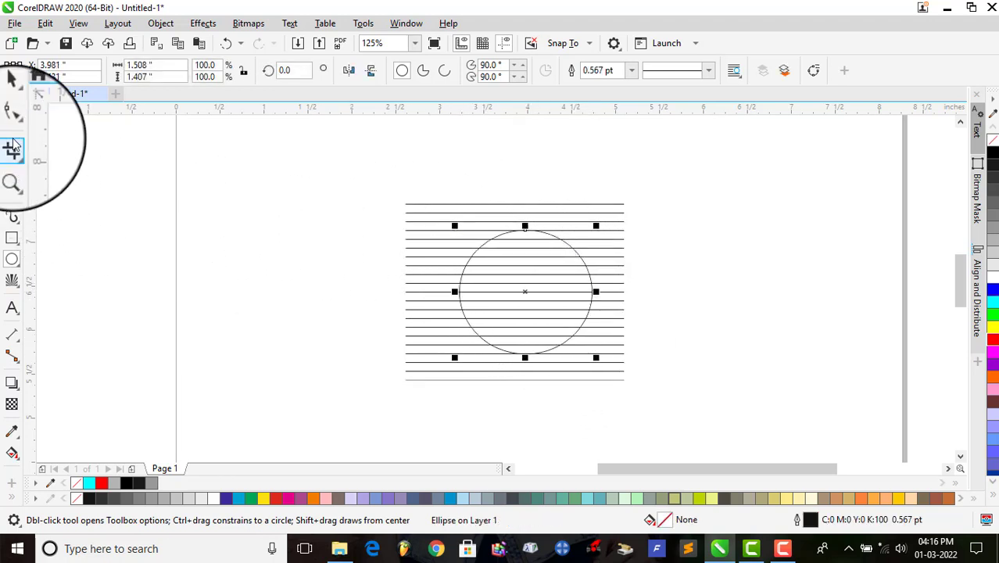
click(12, 280)
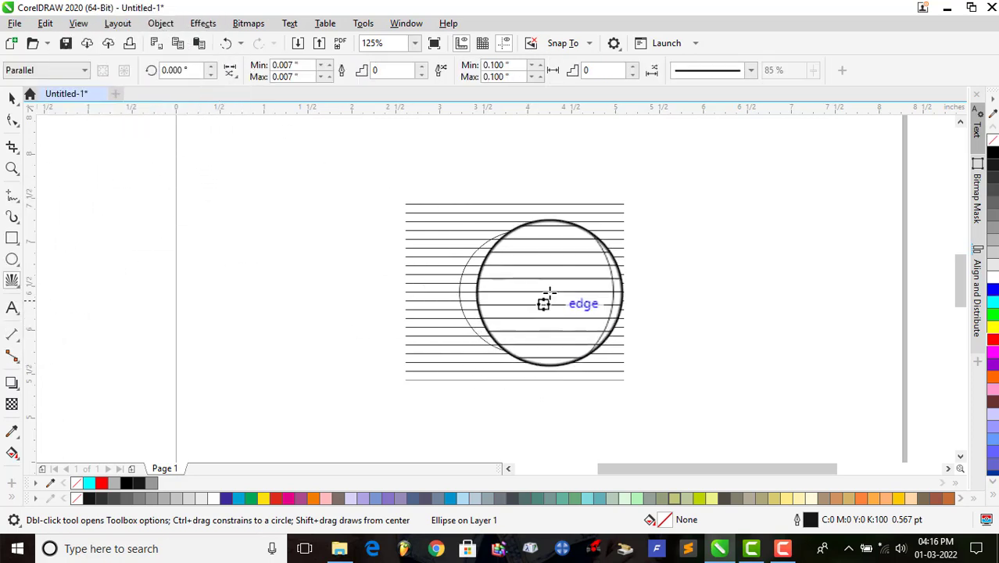
click(596, 236)
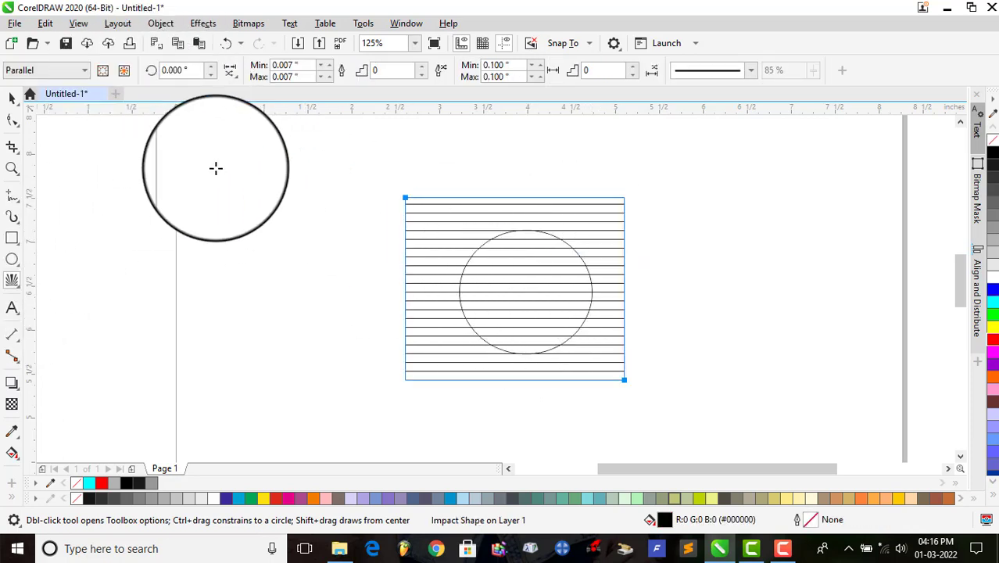
Step: Use the ellipse as the inner boundary of the parallel impact effect
click(104, 78)
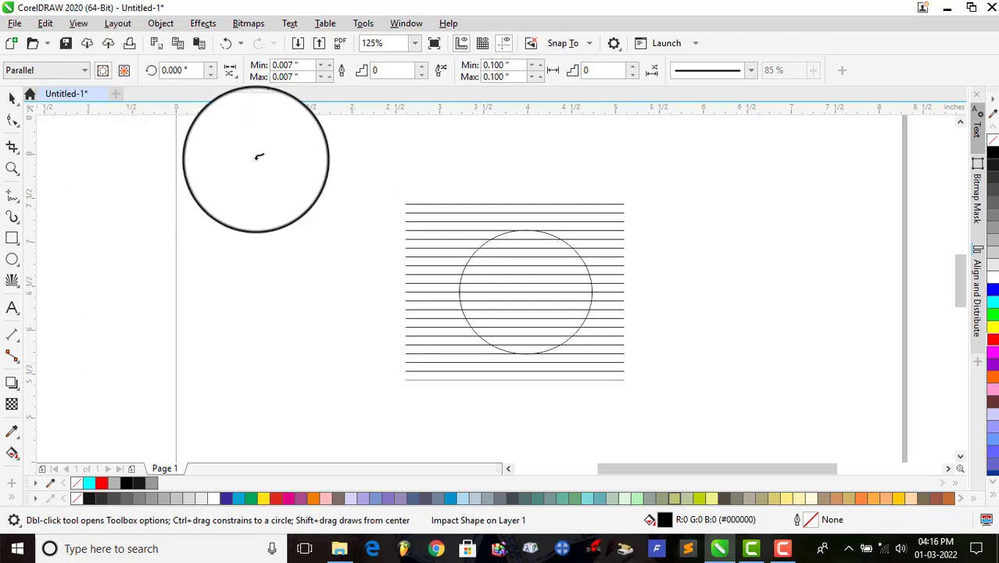
drag(264, 252, 588, 249)
scroll(583, 261, up, 4)
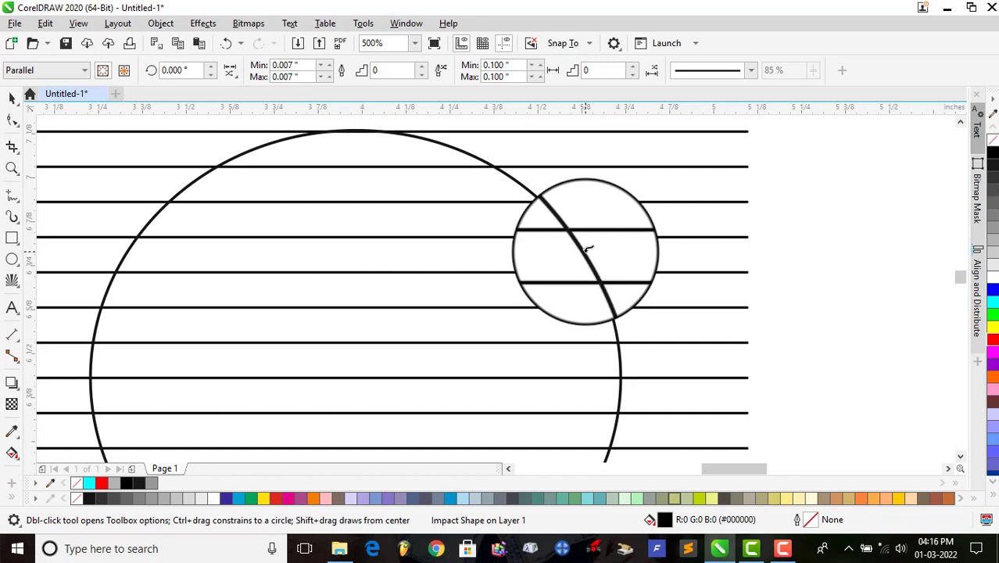
drag(587, 249, 583, 246)
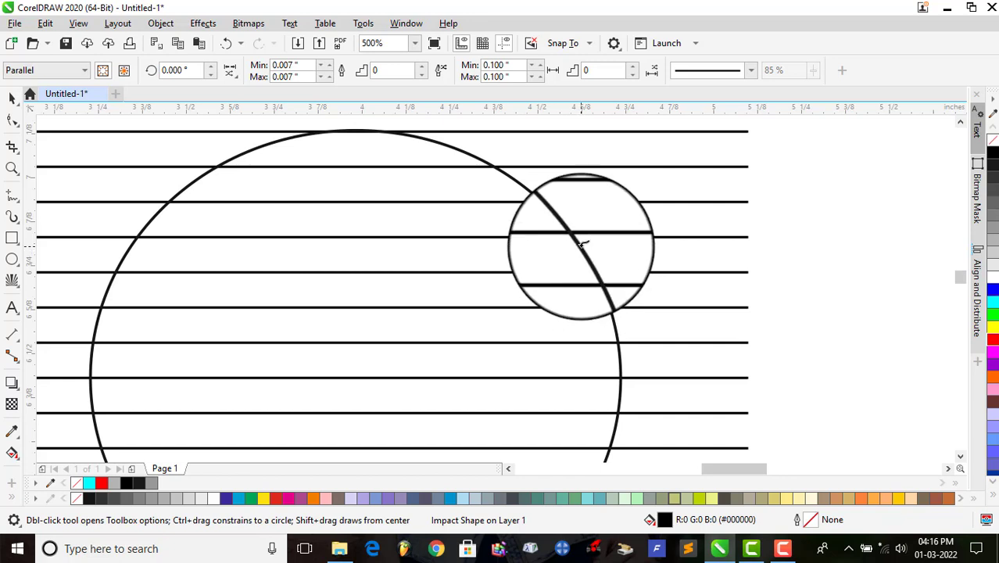
click(581, 246)
scroll(592, 265, down, 3)
scroll(595, 279, up, 5)
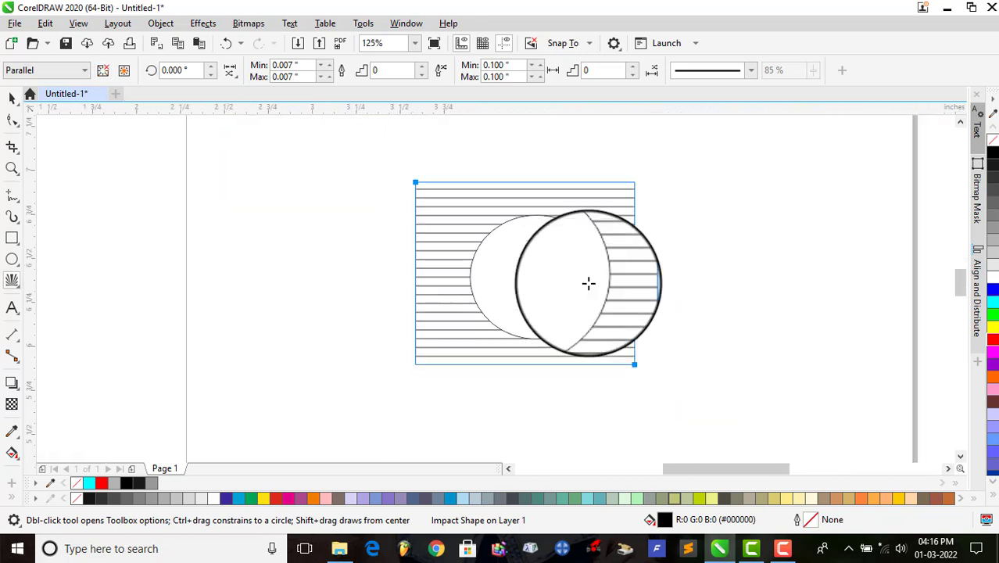
scroll(563, 215, down, 3)
scroll(555, 208, up, 1)
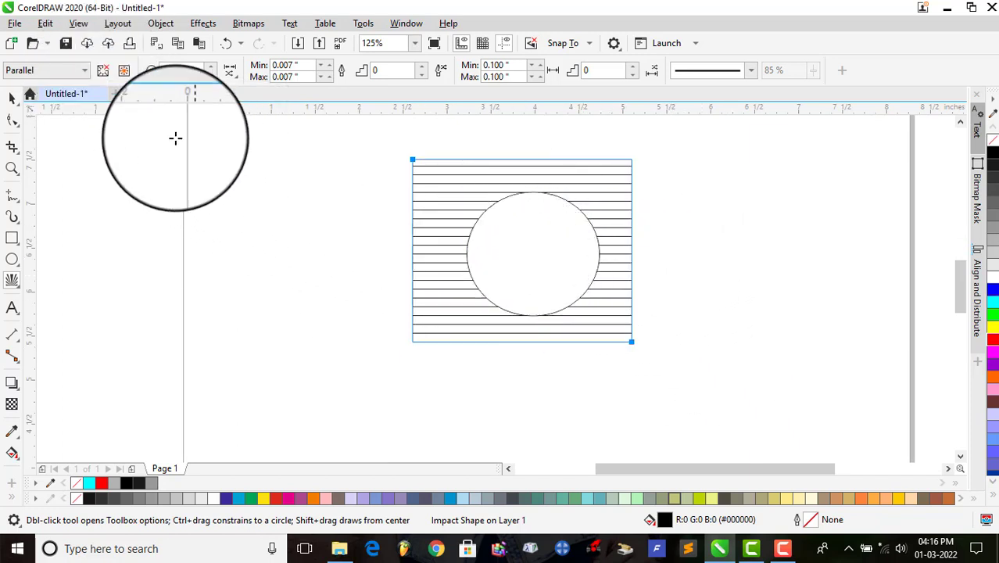
Step: Remove the inner boundary, reapply it from the ellipse, and remove it again
click(106, 73)
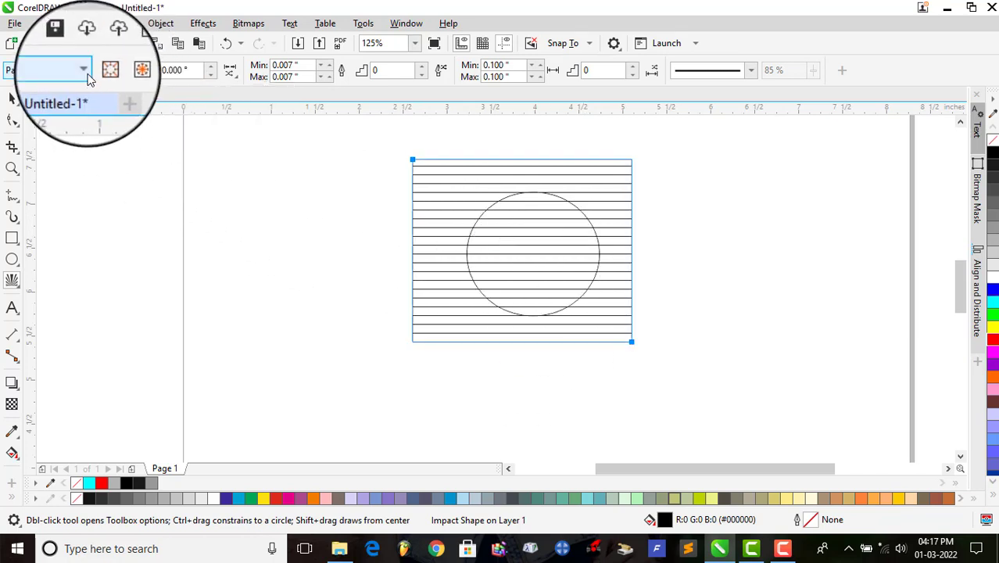
click(102, 72)
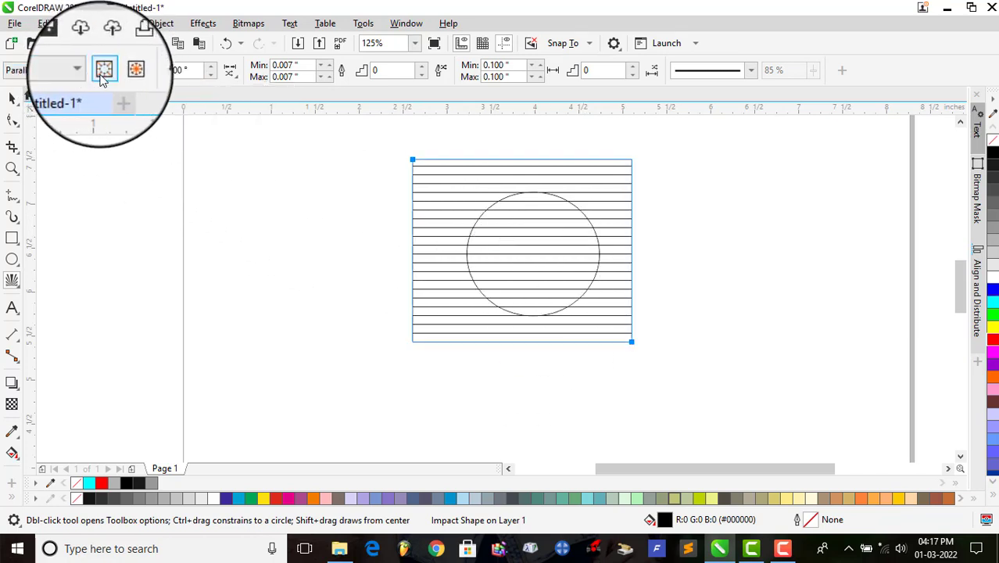
click(596, 229)
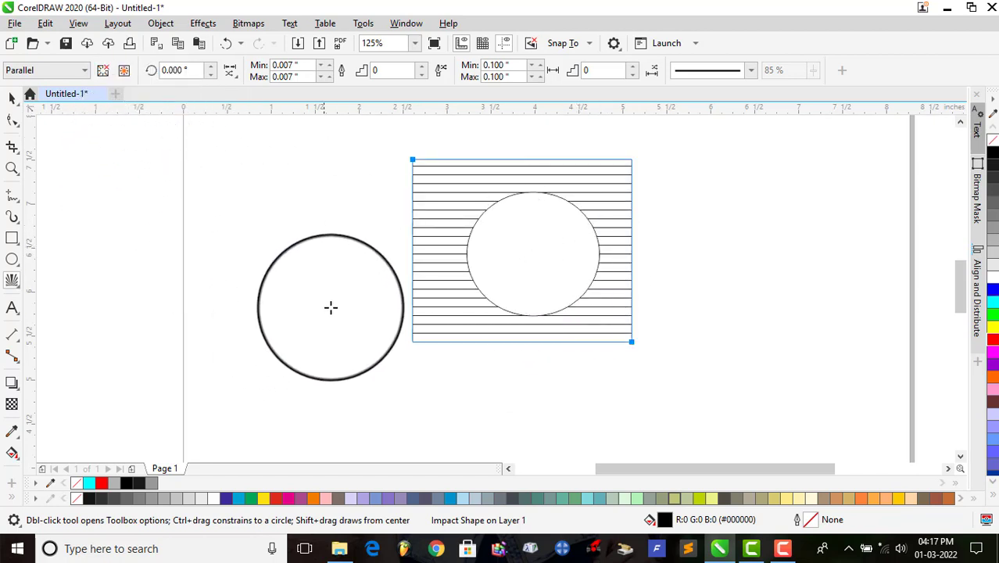
click(105, 71)
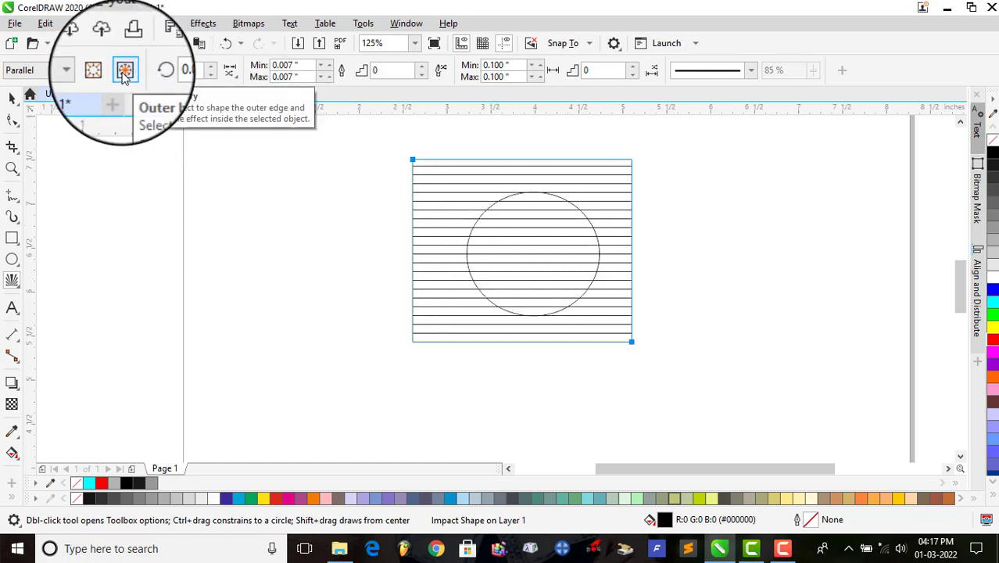
Step: Use the ellipse as the outer boundary of the parallel impact effect
click(124, 72)
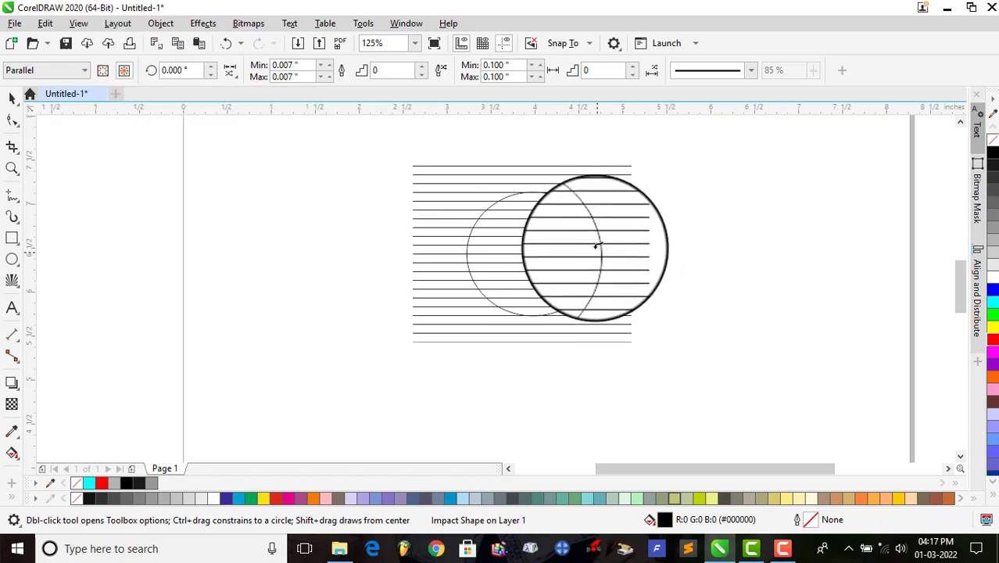
scroll(604, 226, up, 2)
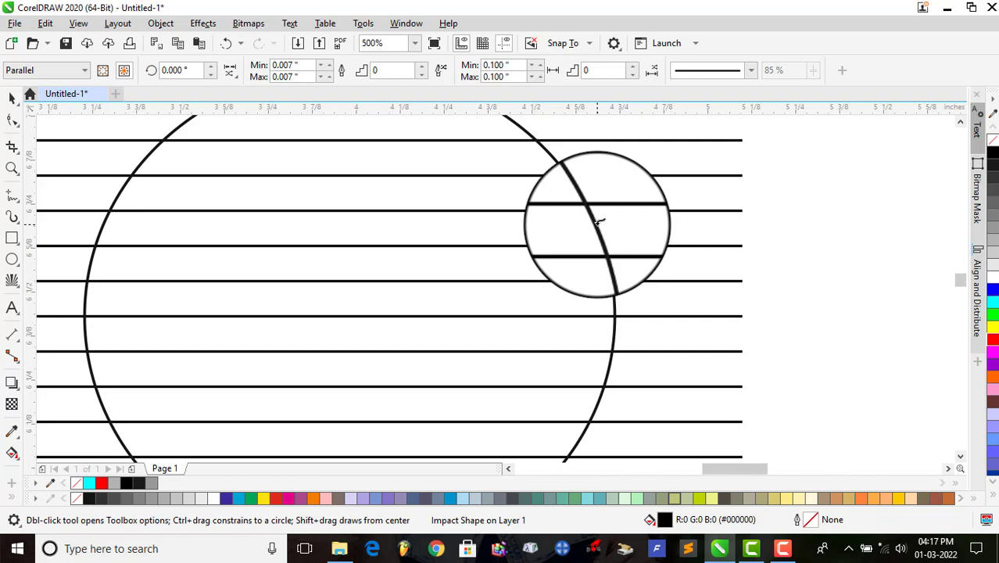
scroll(598, 248, down, 3)
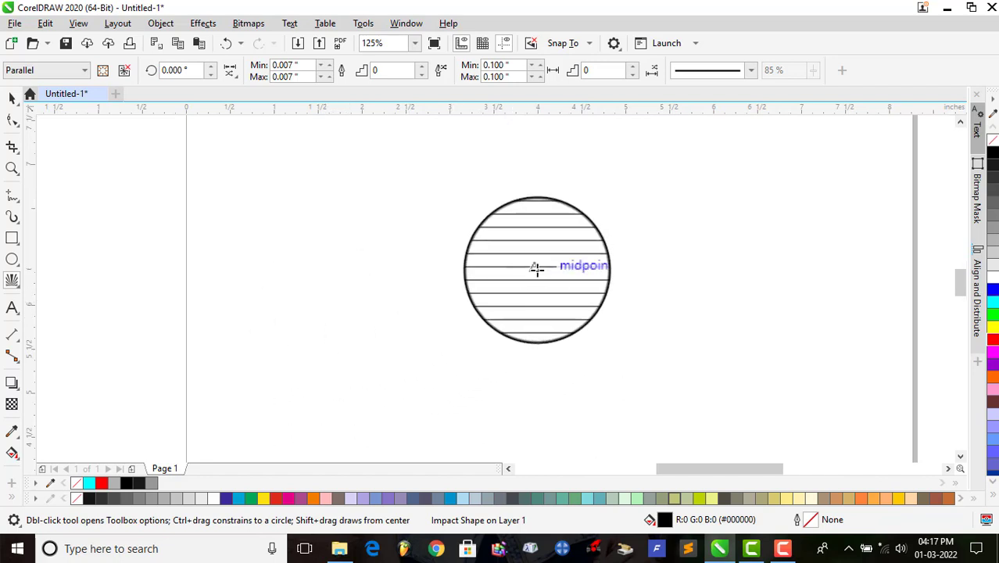
scroll(535, 267, up, 2)
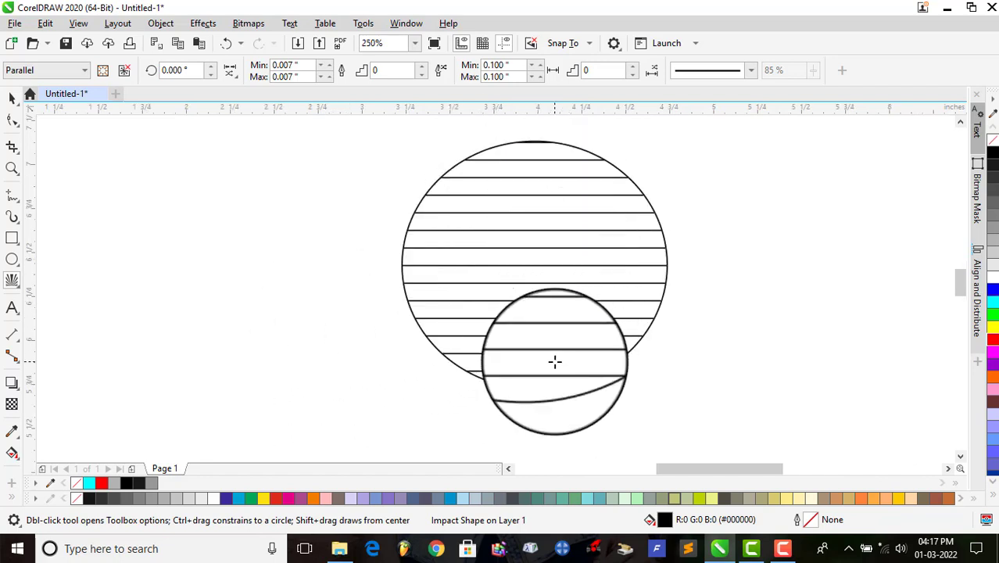
scroll(555, 361, down, 2)
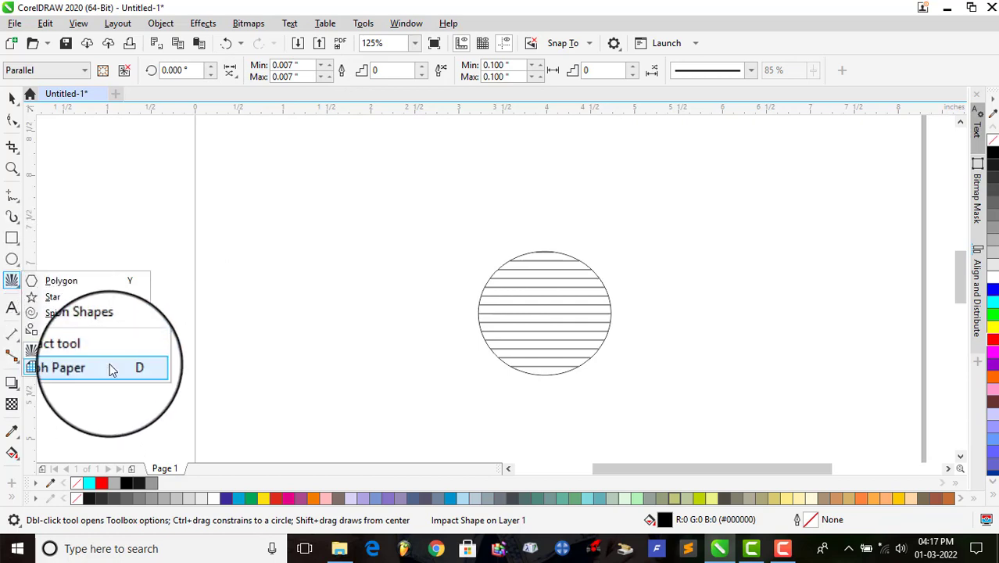
Step: Draw a Graph Paper grid of 4 columns and 5 rows left of the striped circle and one of 3 columns and 2 rows to its right
click(94, 366)
drag(268, 220, 429, 393)
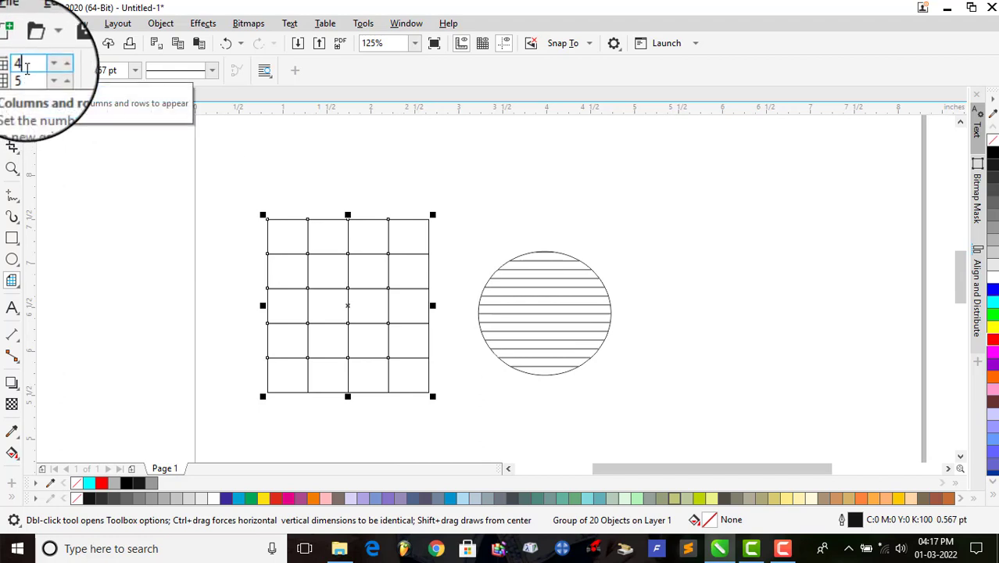
click(50, 70)
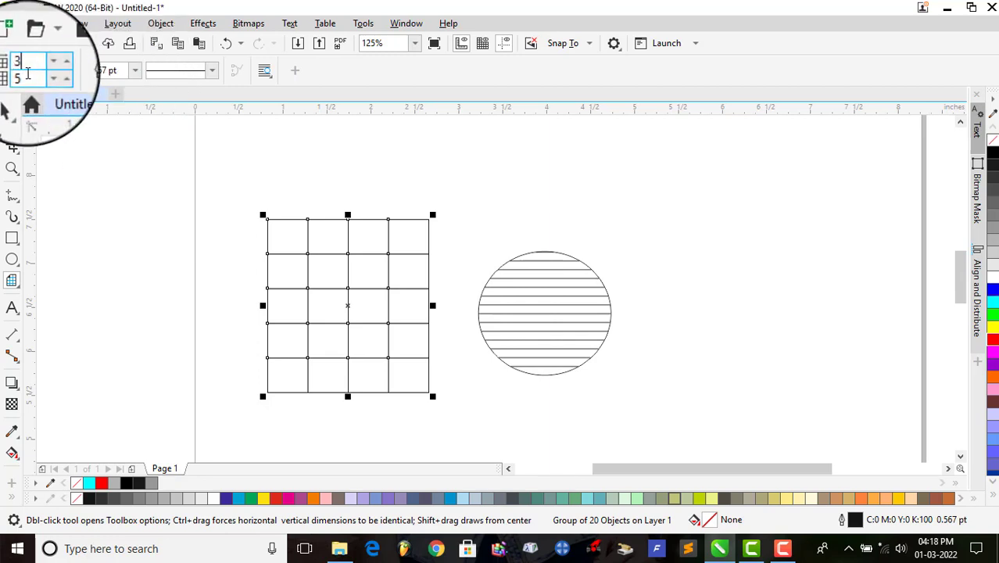
double_click(26, 77)
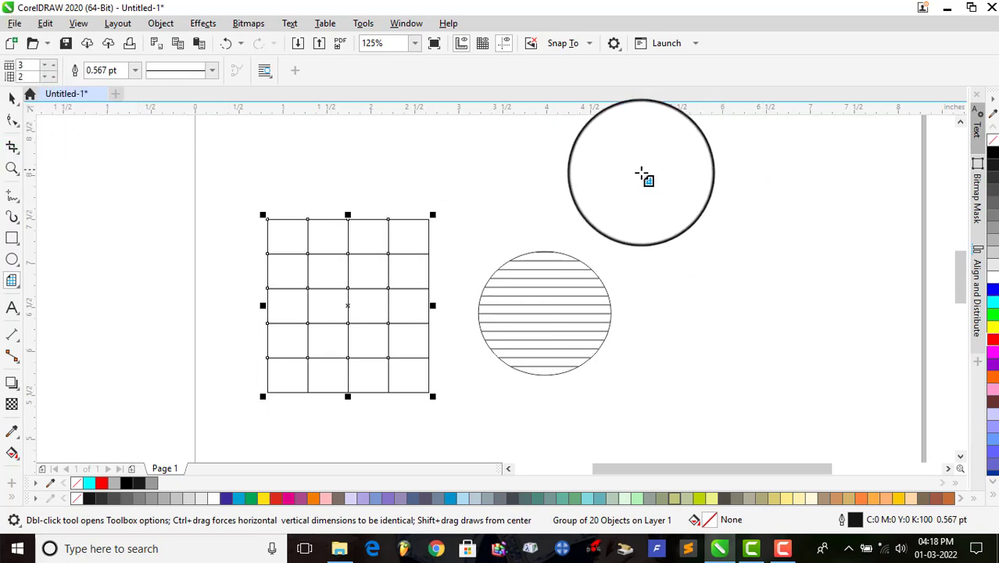
drag(644, 176, 820, 332)
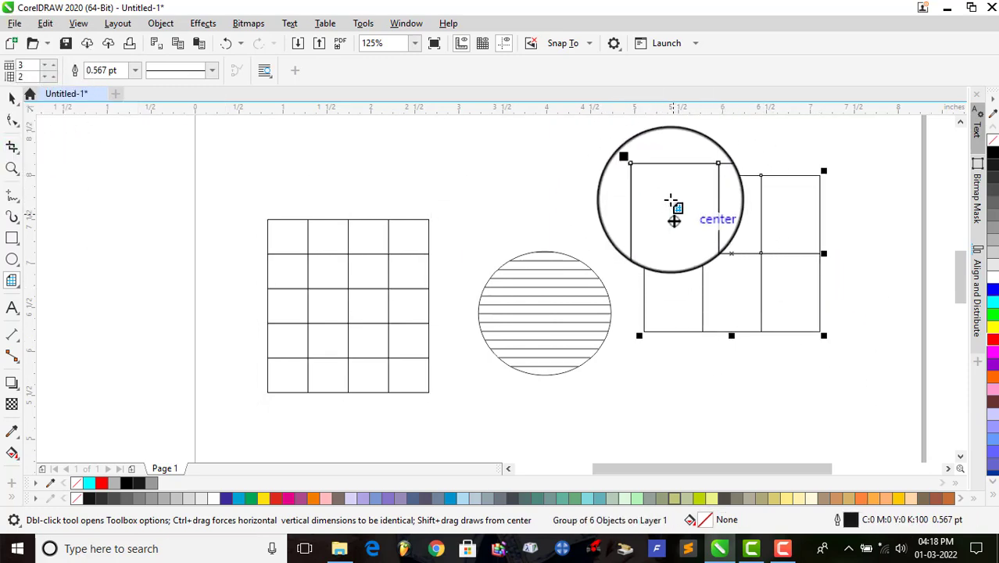